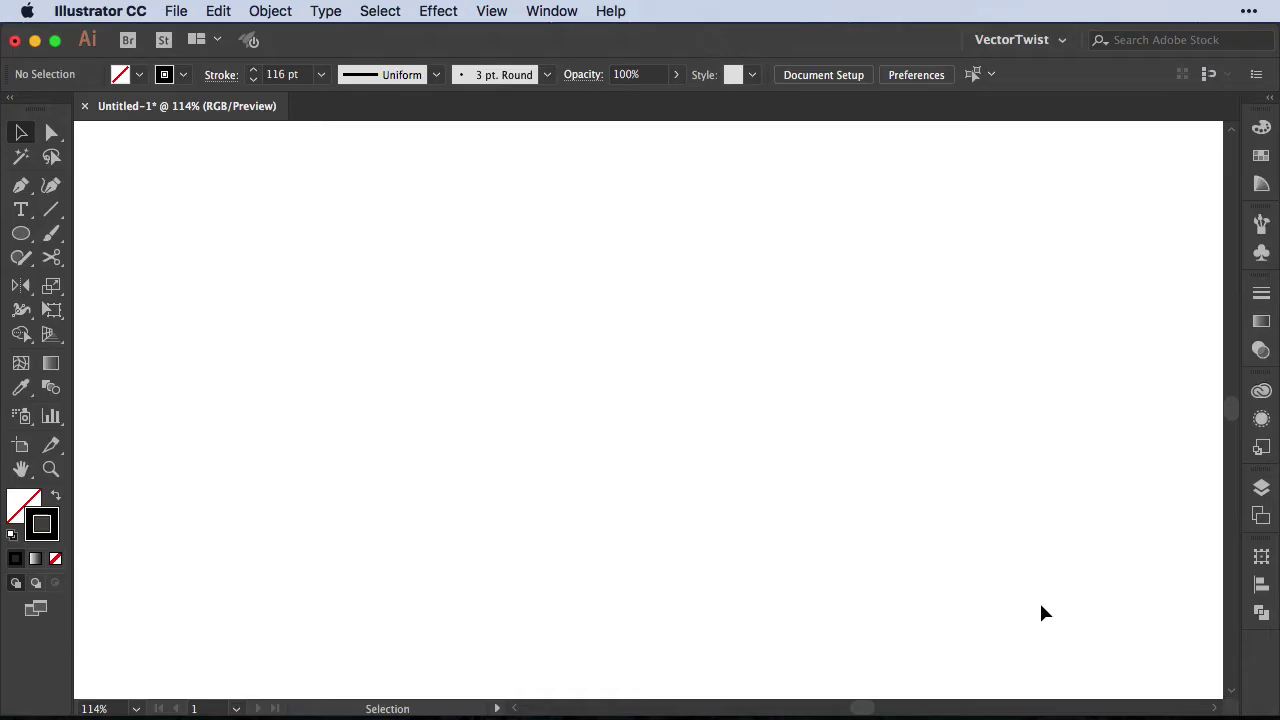
# Step: Show the grid over the artboard, leaving smart guides on
pyautogui.click(491, 12)
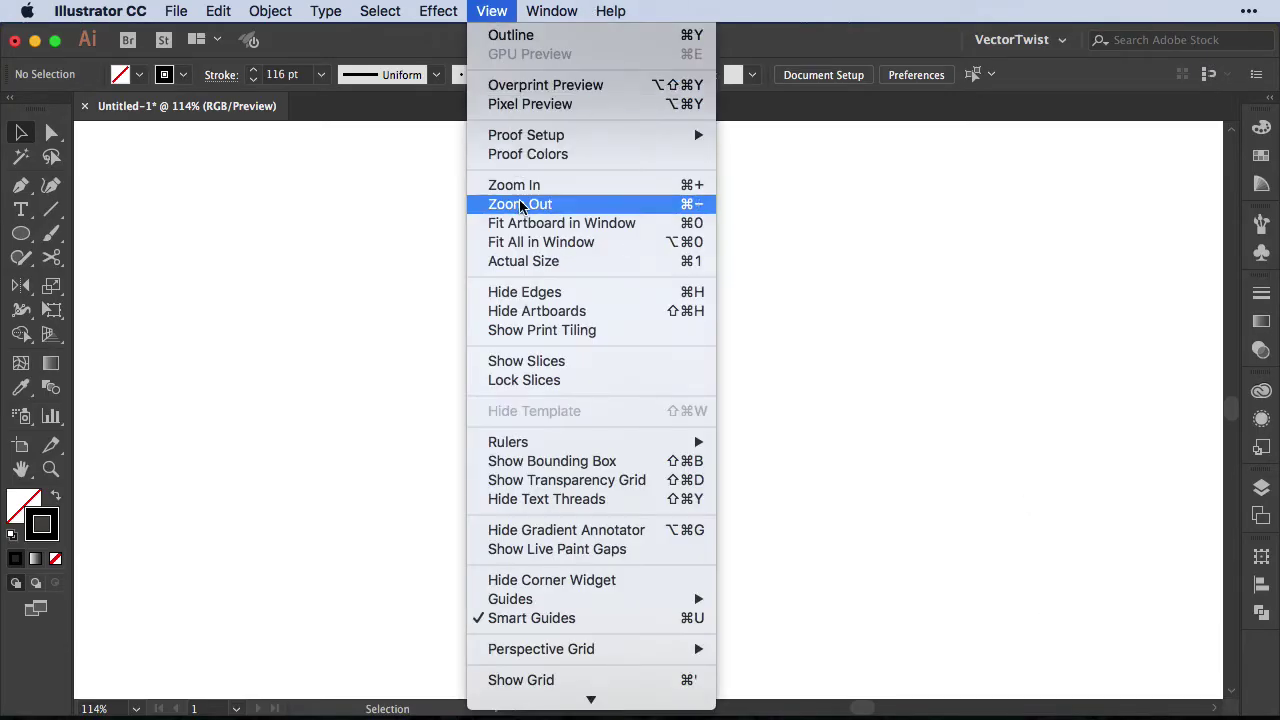
pyautogui.click(557, 681)
pyautogui.click(492, 12)
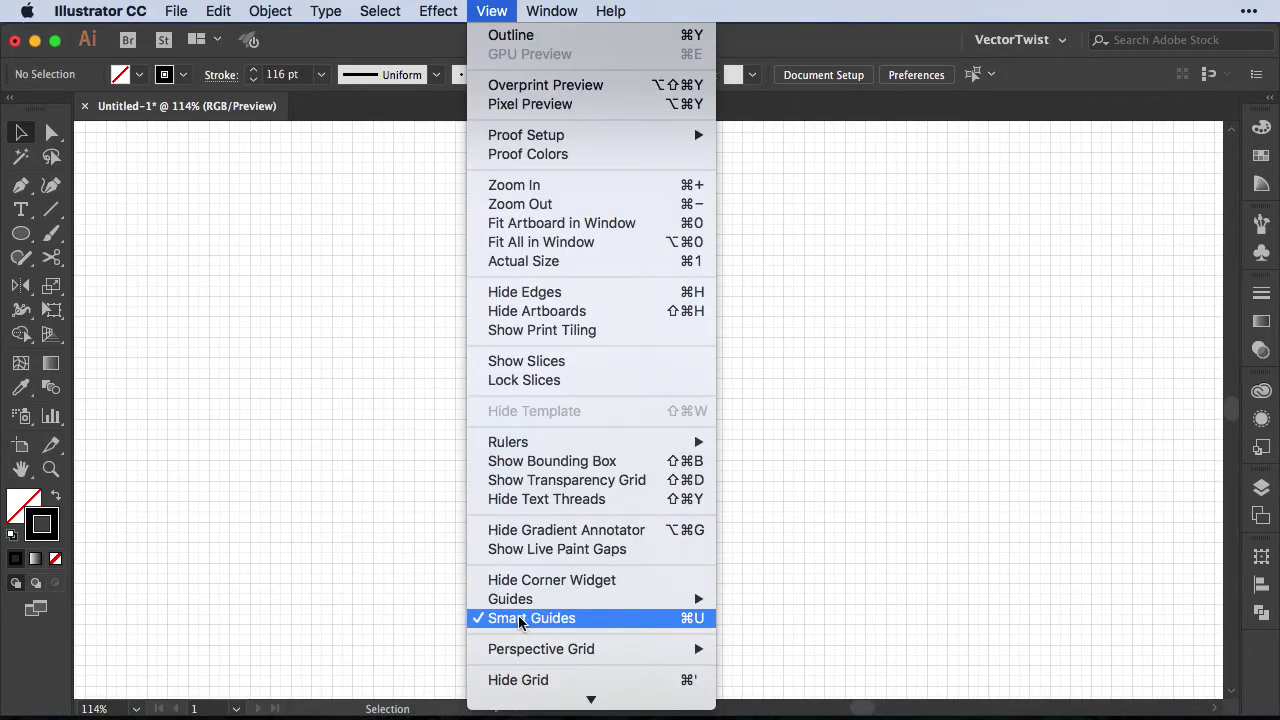
pyautogui.click(757, 340)
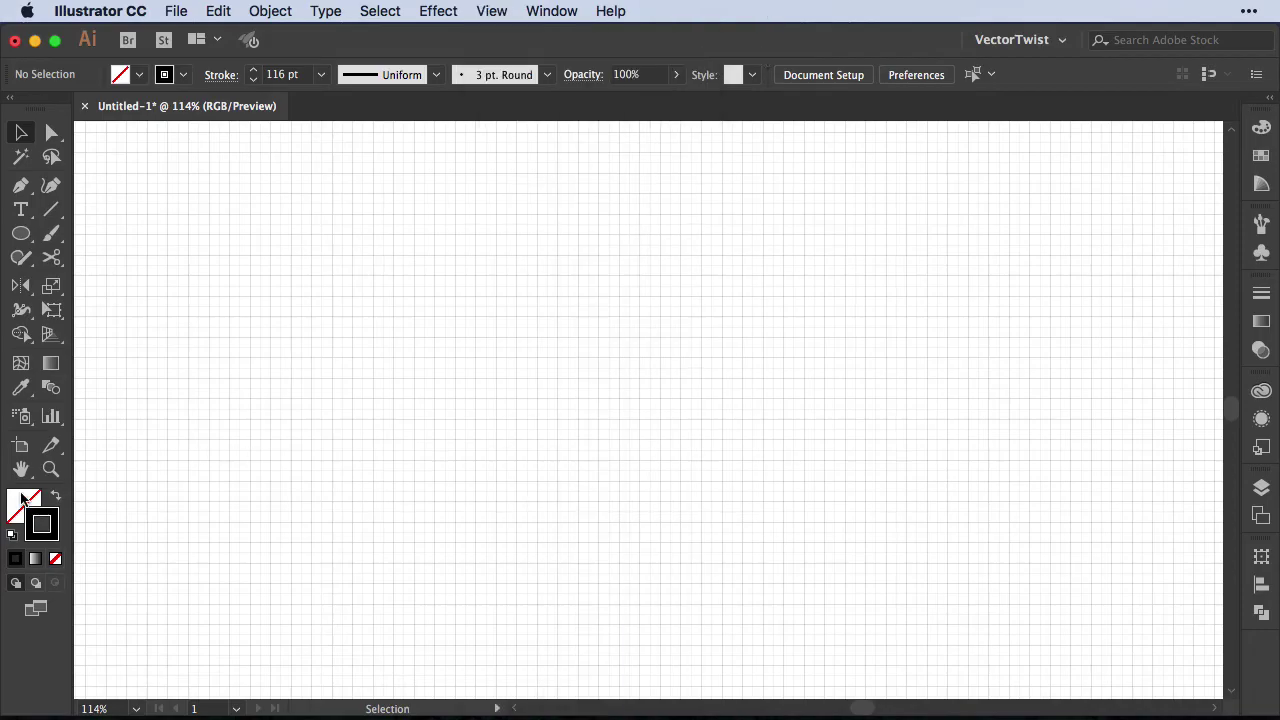
# Step: With the Pen tool, set a green stroke, float the Stroke panel and collapse Gradient/Transparency
pyautogui.click(21, 186)
pyautogui.click(1261, 155)
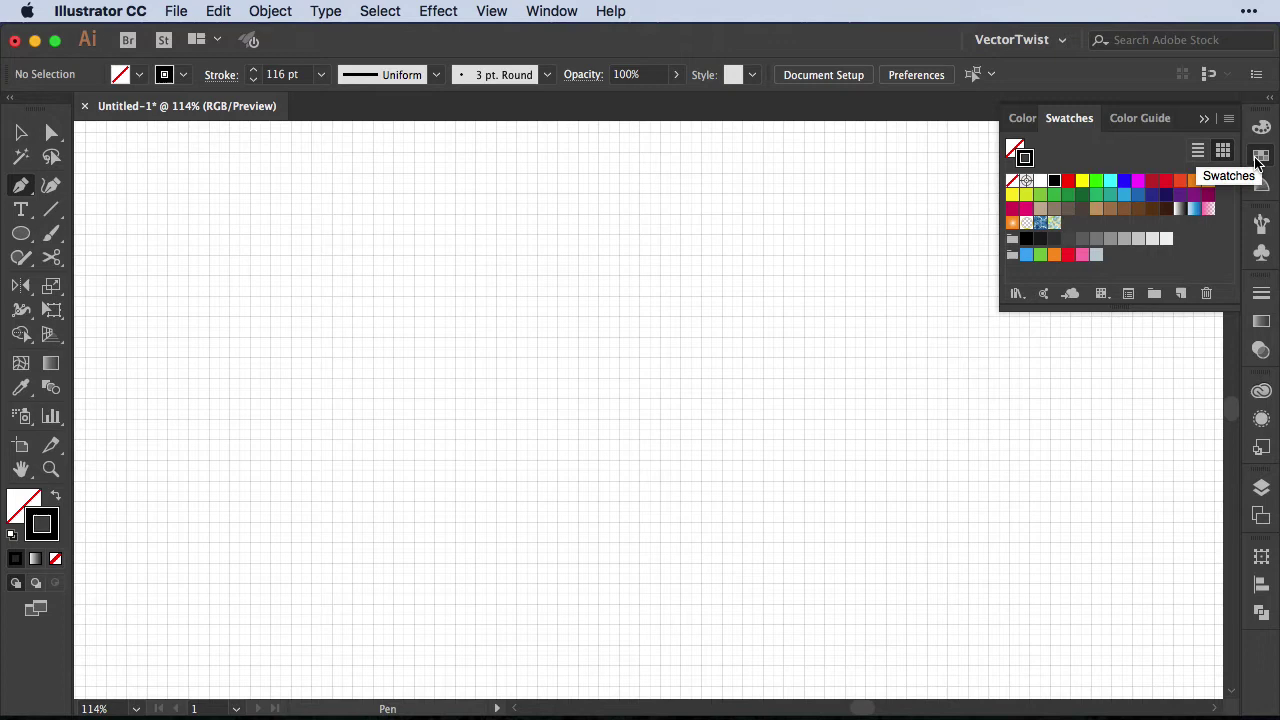
pyautogui.click(1068, 199)
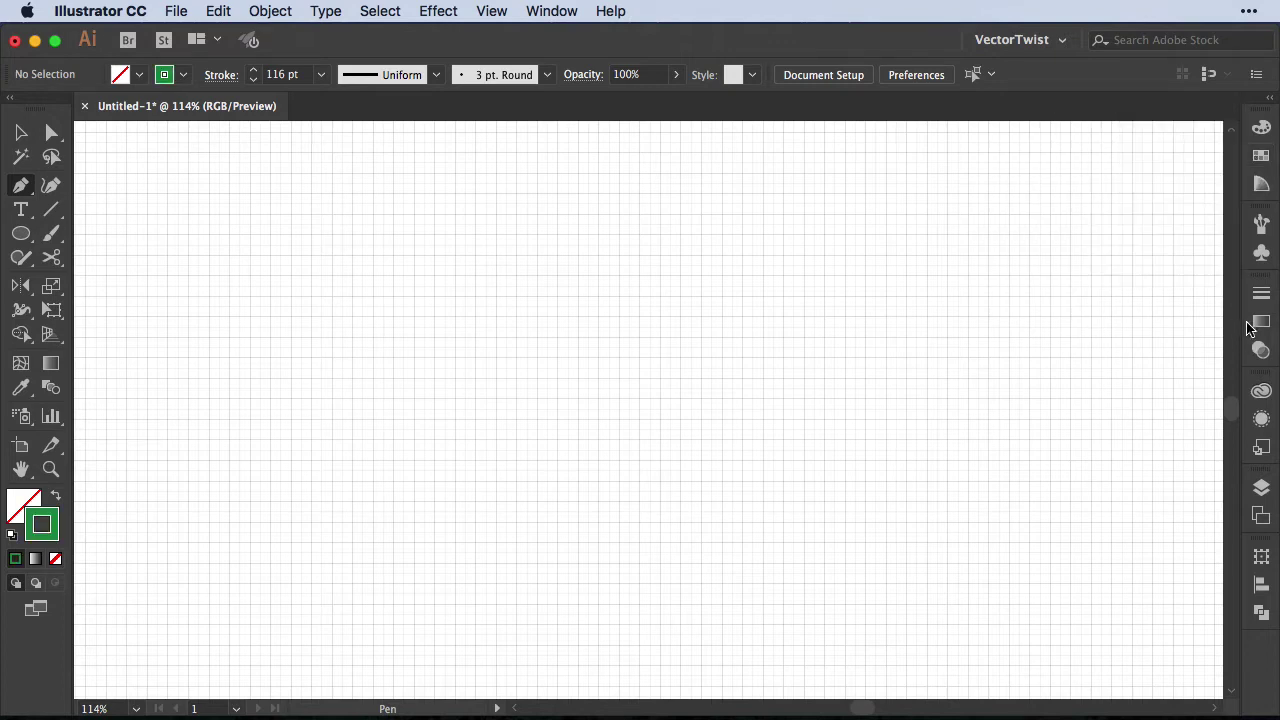
pyautogui.click(1261, 293)
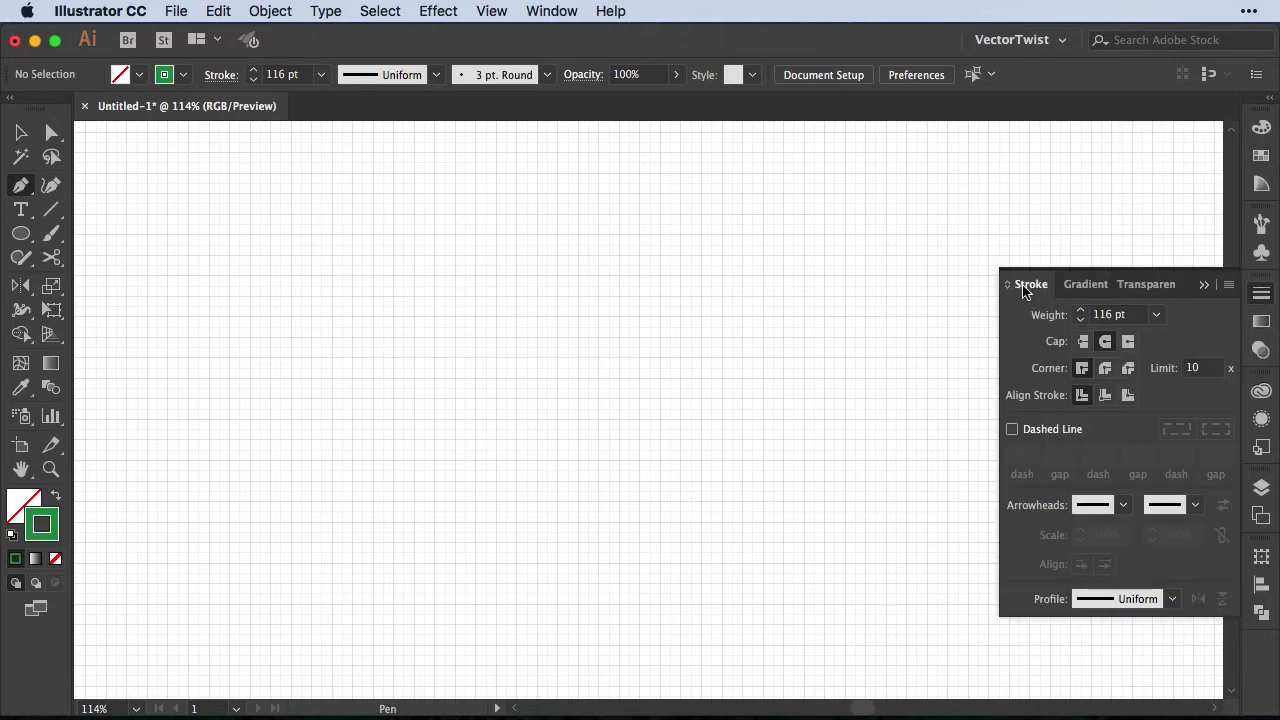
pyautogui.moveTo(1022, 284); pyautogui.dragTo(727, 207)
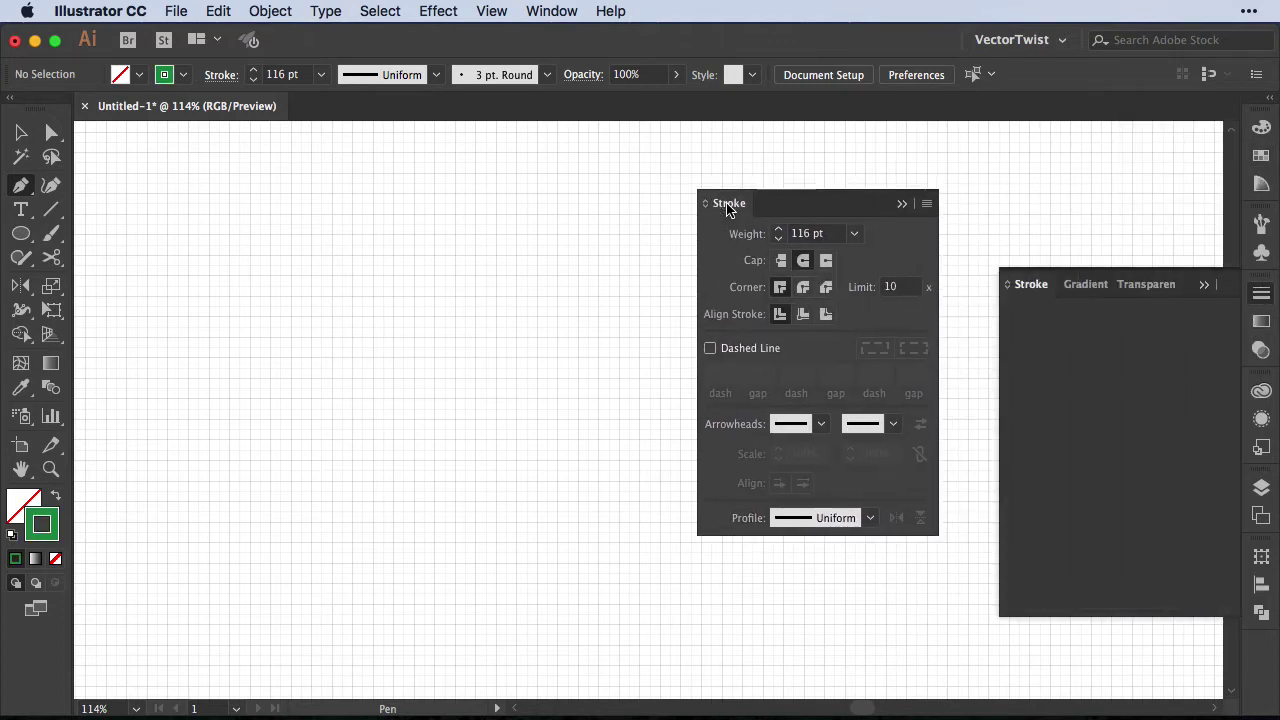
pyautogui.click(1203, 285)
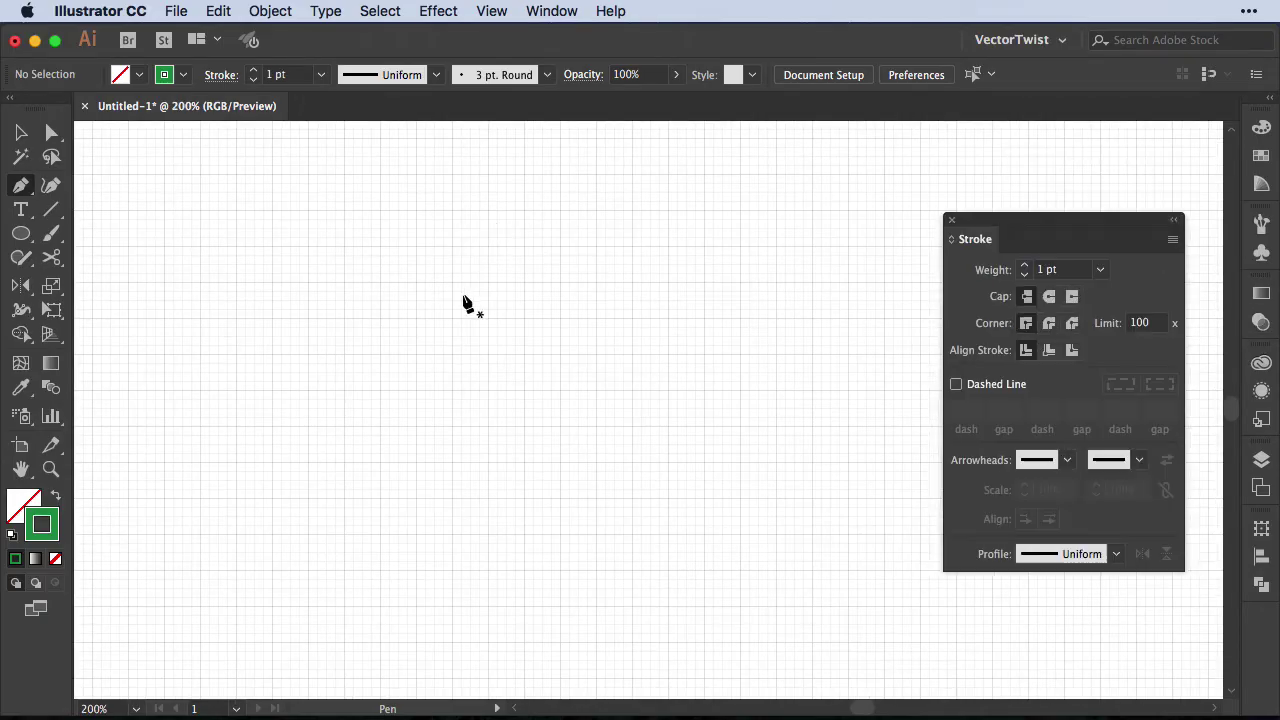
# Step: Draw a three-point V-shaped path with the Pen tool and select it
pyautogui.click(469, 293)
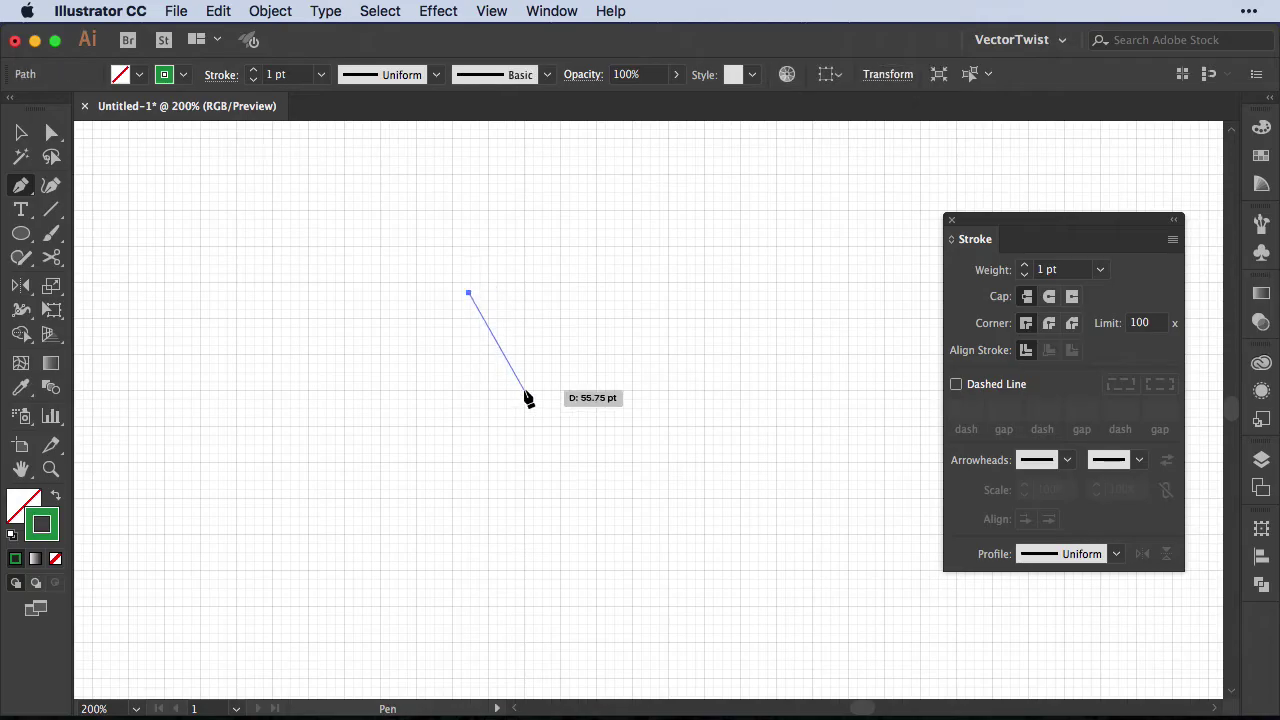
pyautogui.click(524, 389)
pyautogui.click(575, 294)
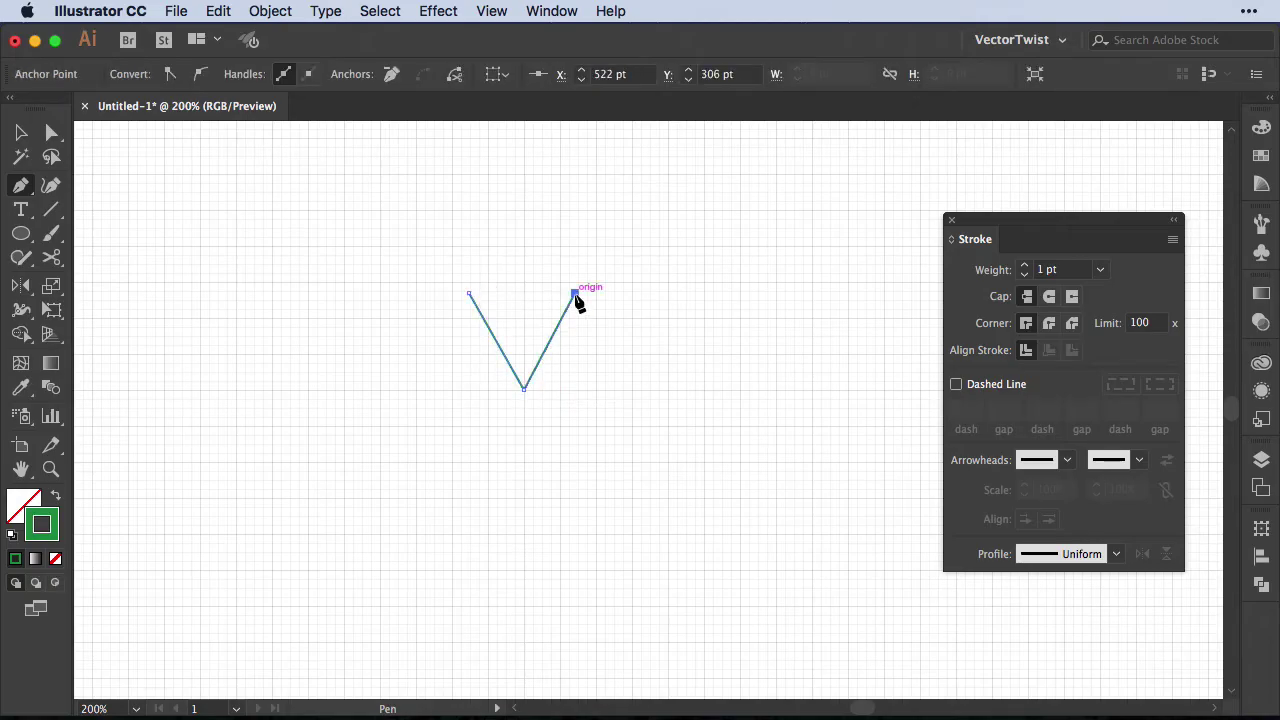
pyautogui.press('v')
pyautogui.click(543, 400)
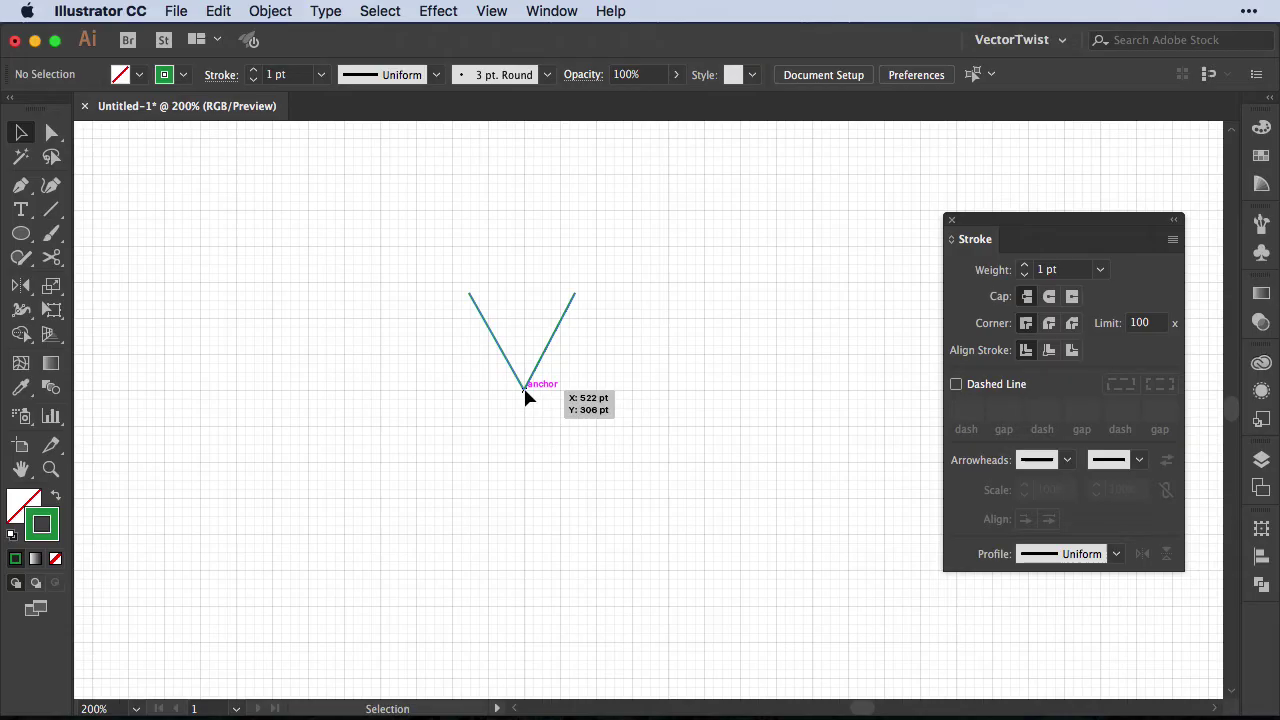
pyautogui.click(527, 391)
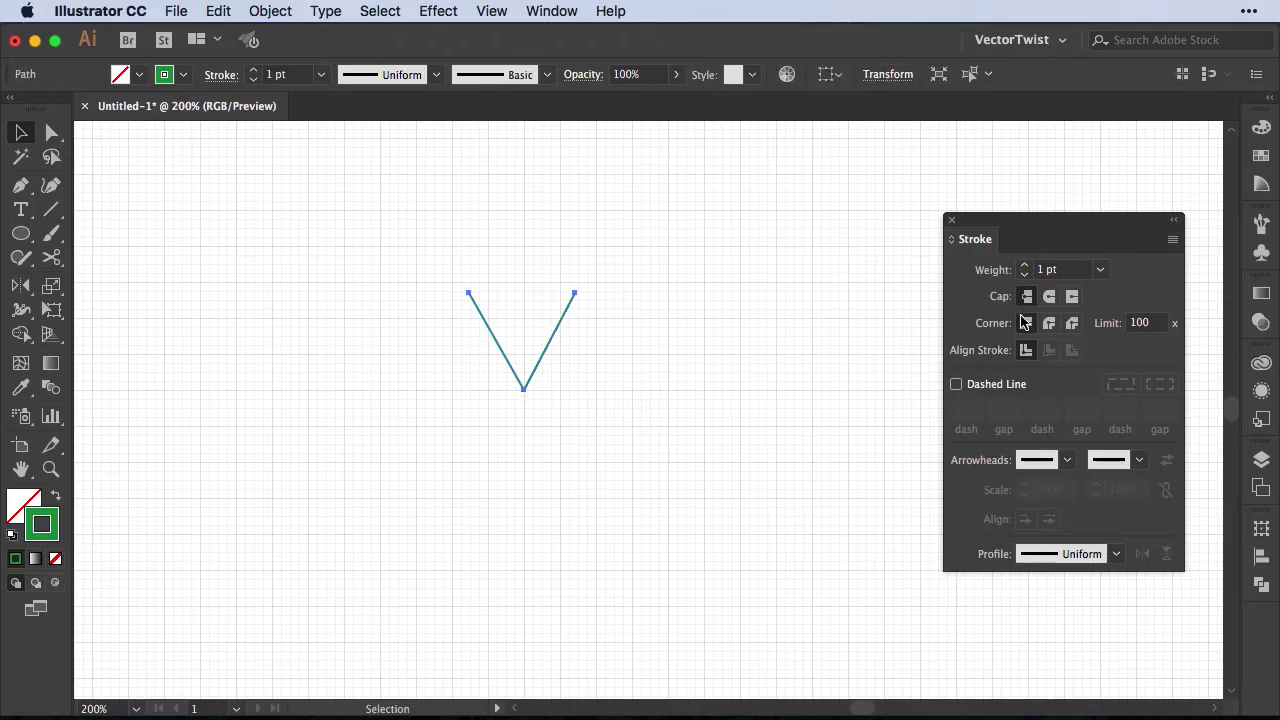
# Step: Give the V a 40 pt round-capped stroke, then raise it to 68 pt
pyautogui.click(1101, 270)
pyautogui.click(1130, 640)
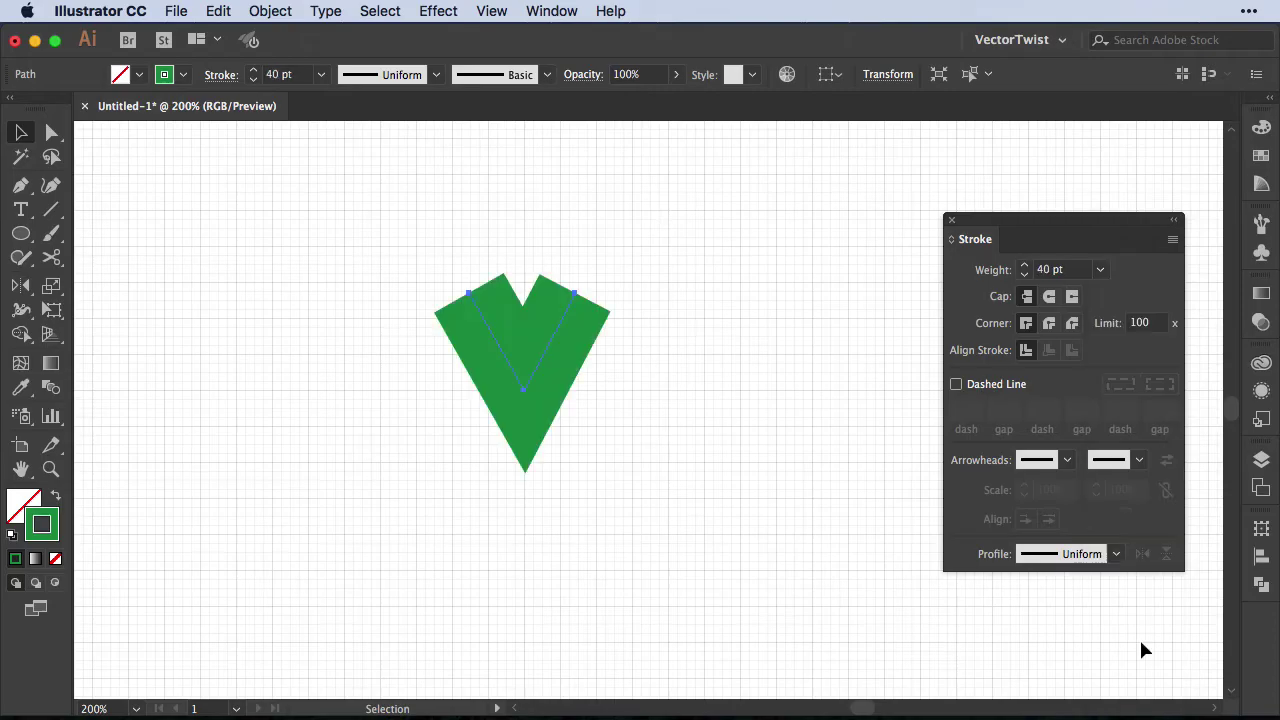
pyautogui.click(1050, 302)
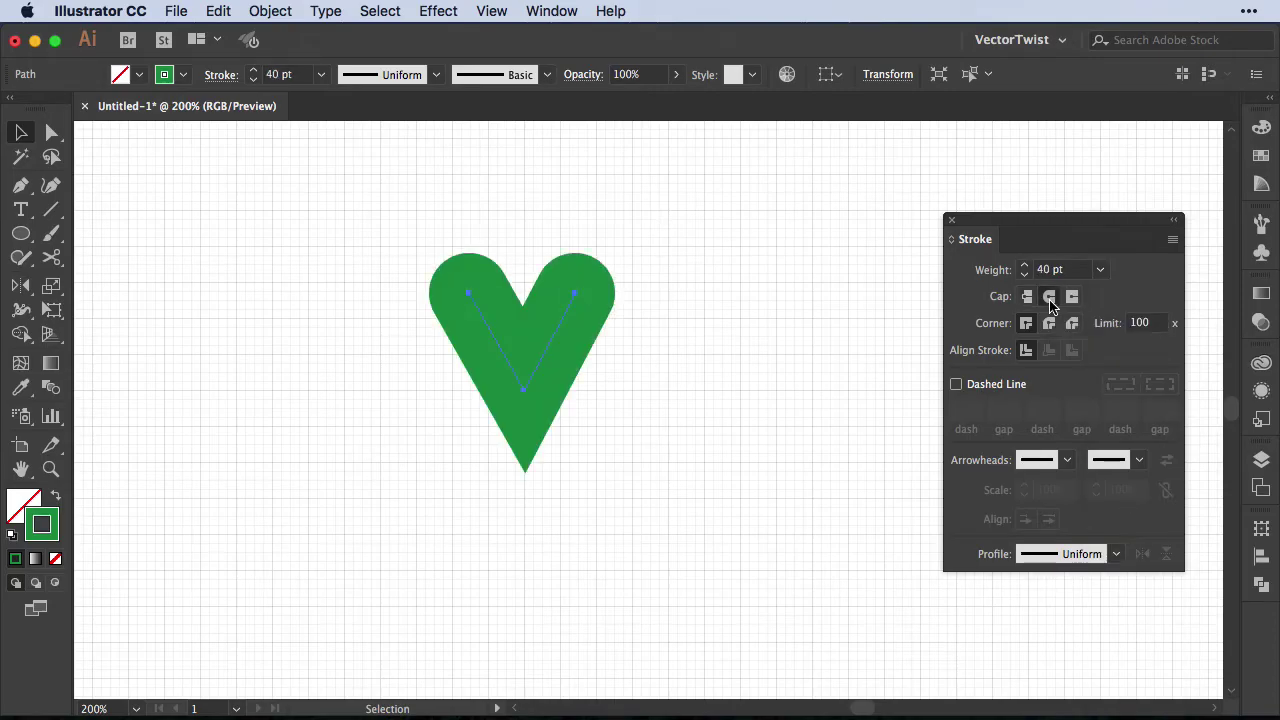
pyautogui.click(1050, 269)
pyautogui.press('Up')
pyautogui.press('Up')
pyautogui.press('Up')
pyautogui.press('Up')
pyautogui.press('Up')
pyautogui.press('Up')
pyautogui.press('Up')
pyautogui.press('Up')
pyautogui.press('Up')
pyautogui.press('Up')
pyautogui.press('Up')
pyautogui.press('Up')
pyautogui.press('Up')
pyautogui.press('Up')
pyautogui.press('Up')
pyautogui.press('Up')
pyautogui.press('Up')
pyautogui.press('Up')
pyautogui.press('Up')
pyautogui.press('Up')
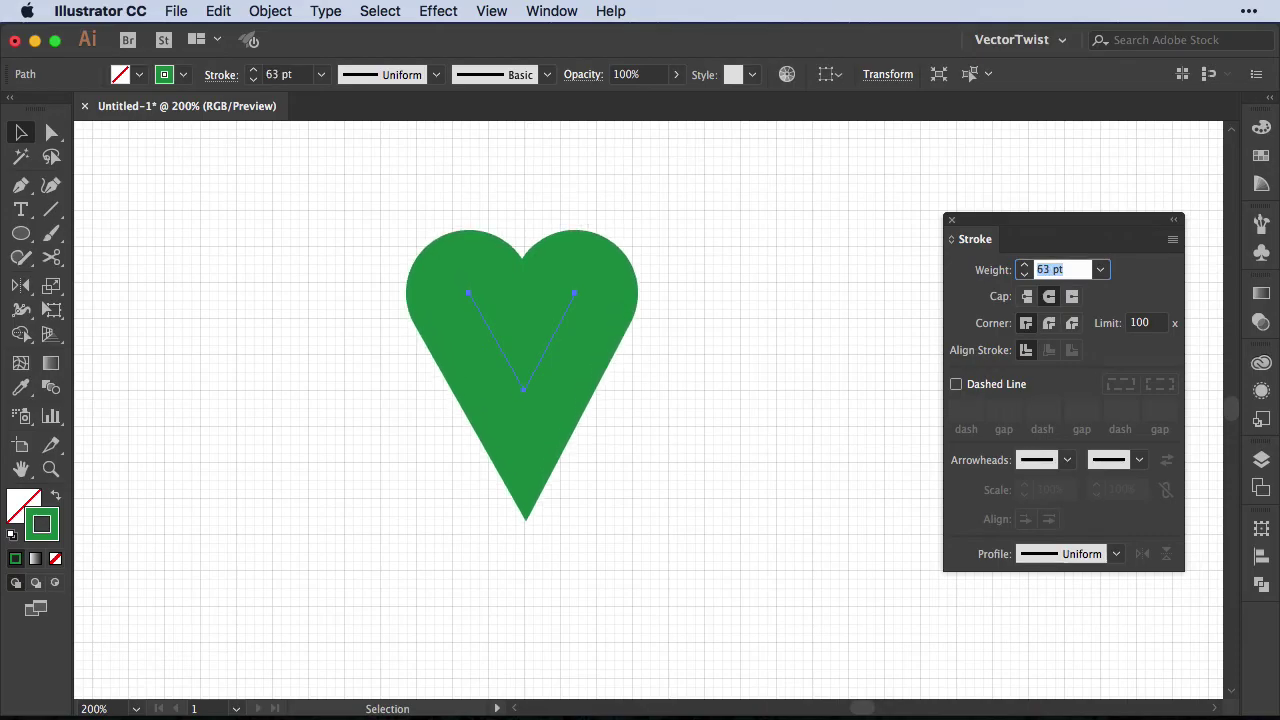
pyautogui.press('Up')
pyautogui.press('Up')
pyautogui.press('Up')
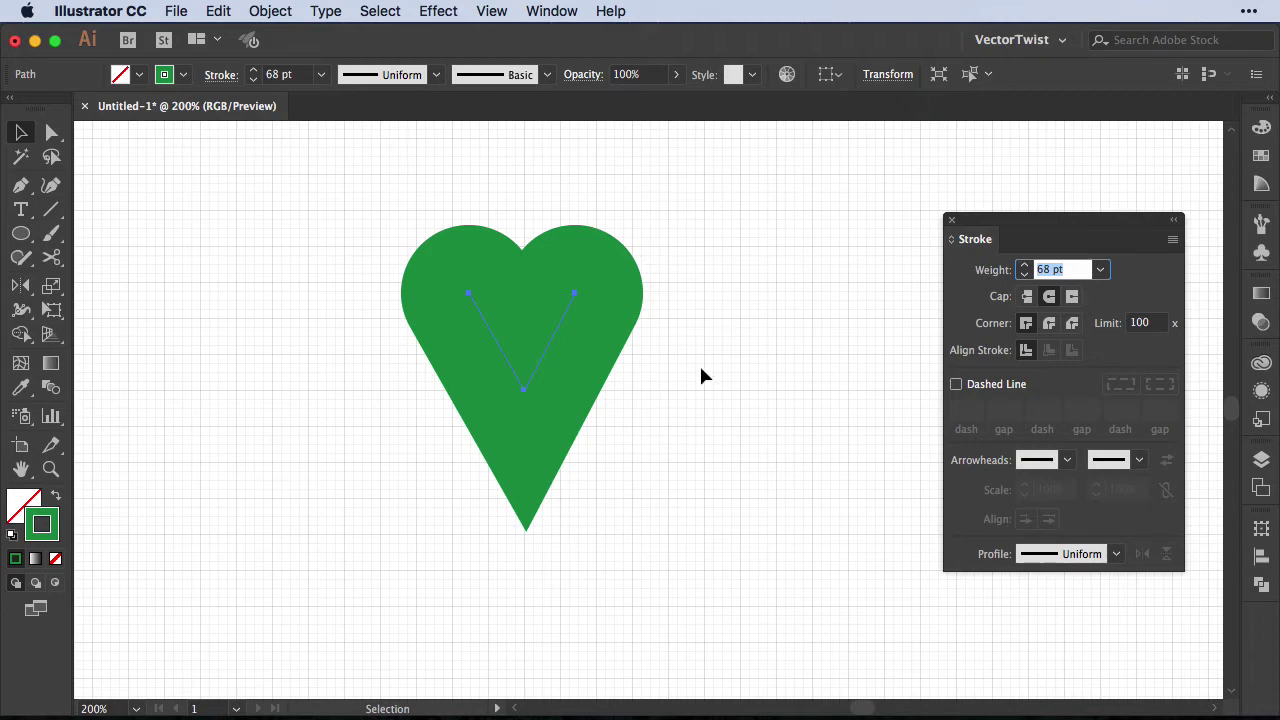
pyautogui.scroll(-1, 749, 351)
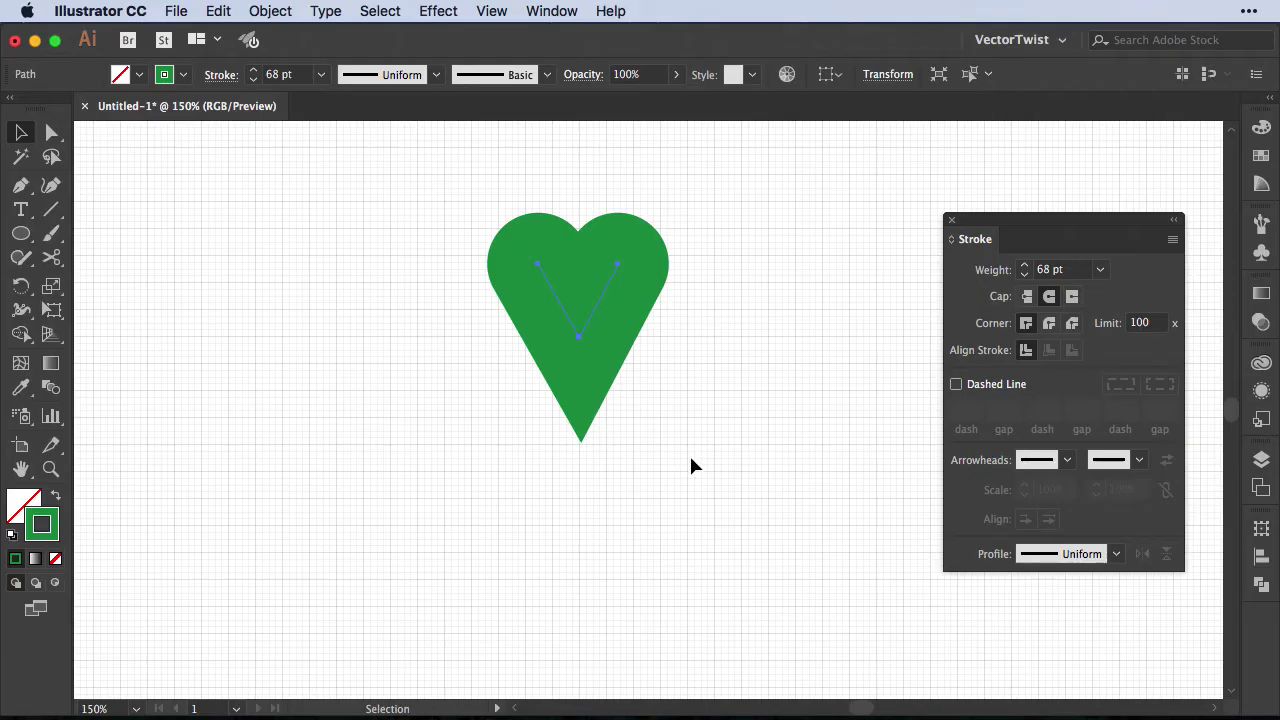
# Step: Rotate a copy of the heart by -120° around a point just below its centre
pyautogui.click(19, 287)
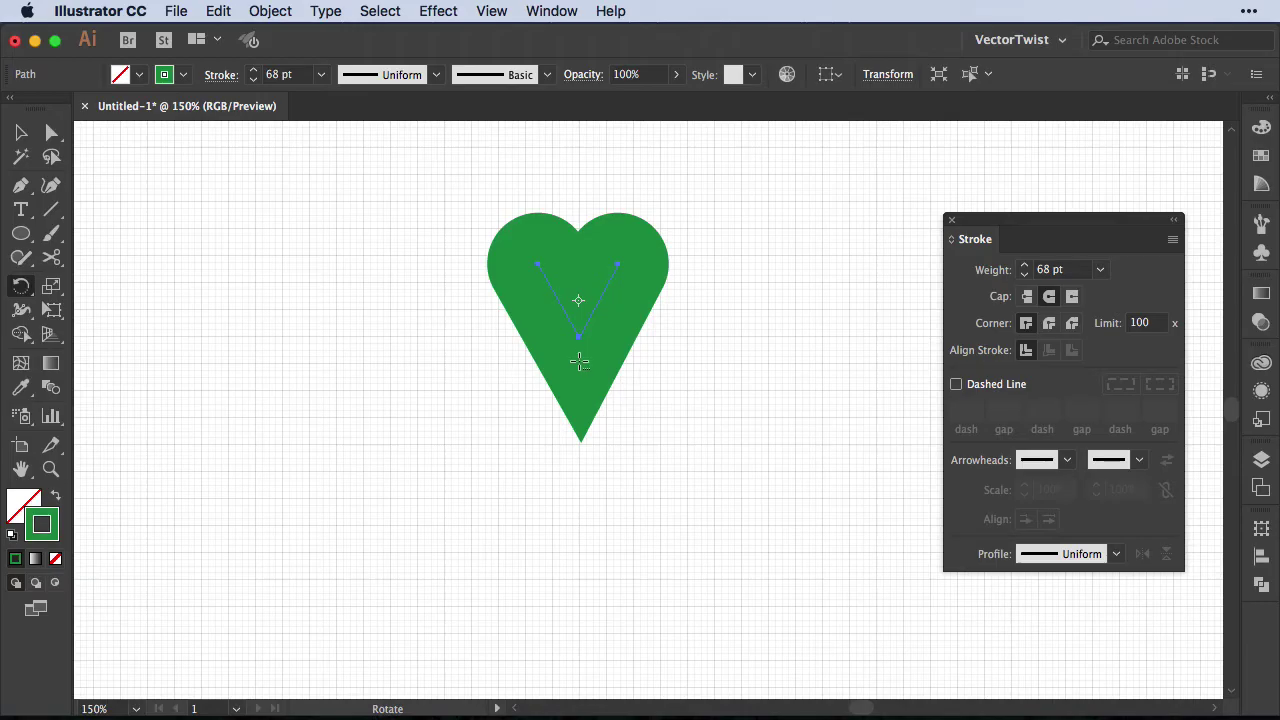
pyautogui.keyDown('alt'); pyautogui.click(580, 362); pyautogui.keyUp('alt')
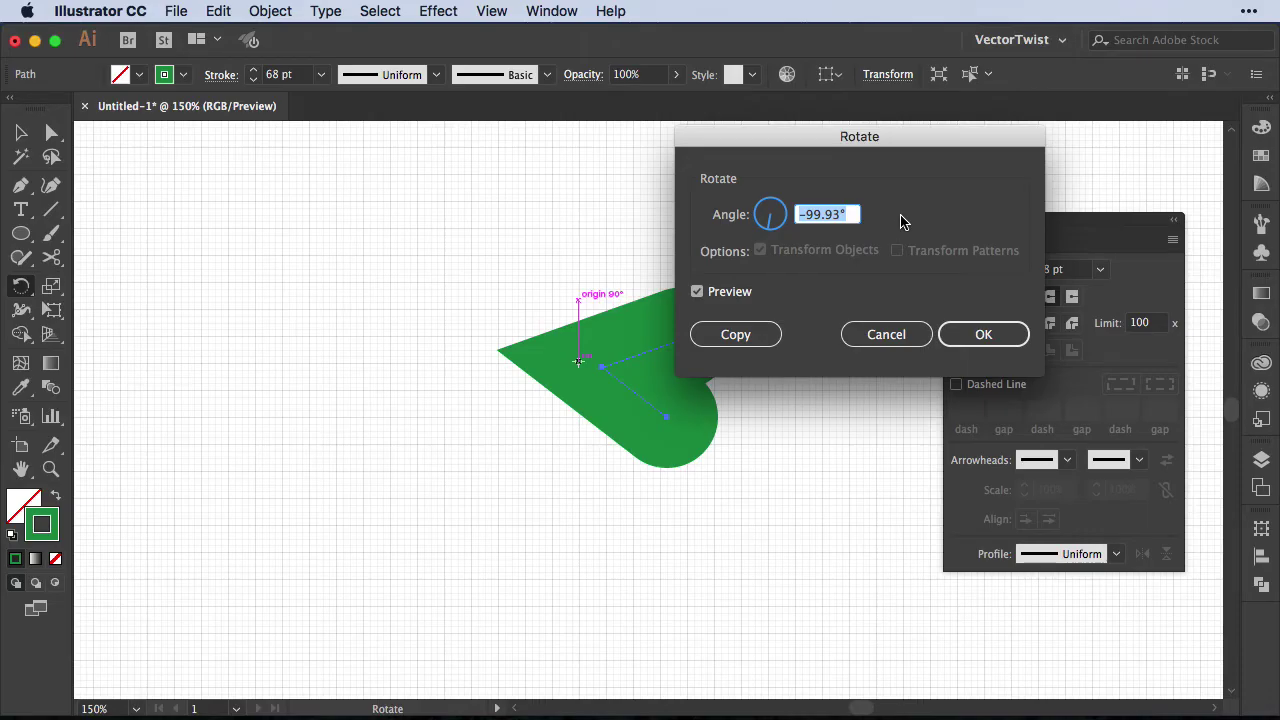
pyautogui.write('-120')
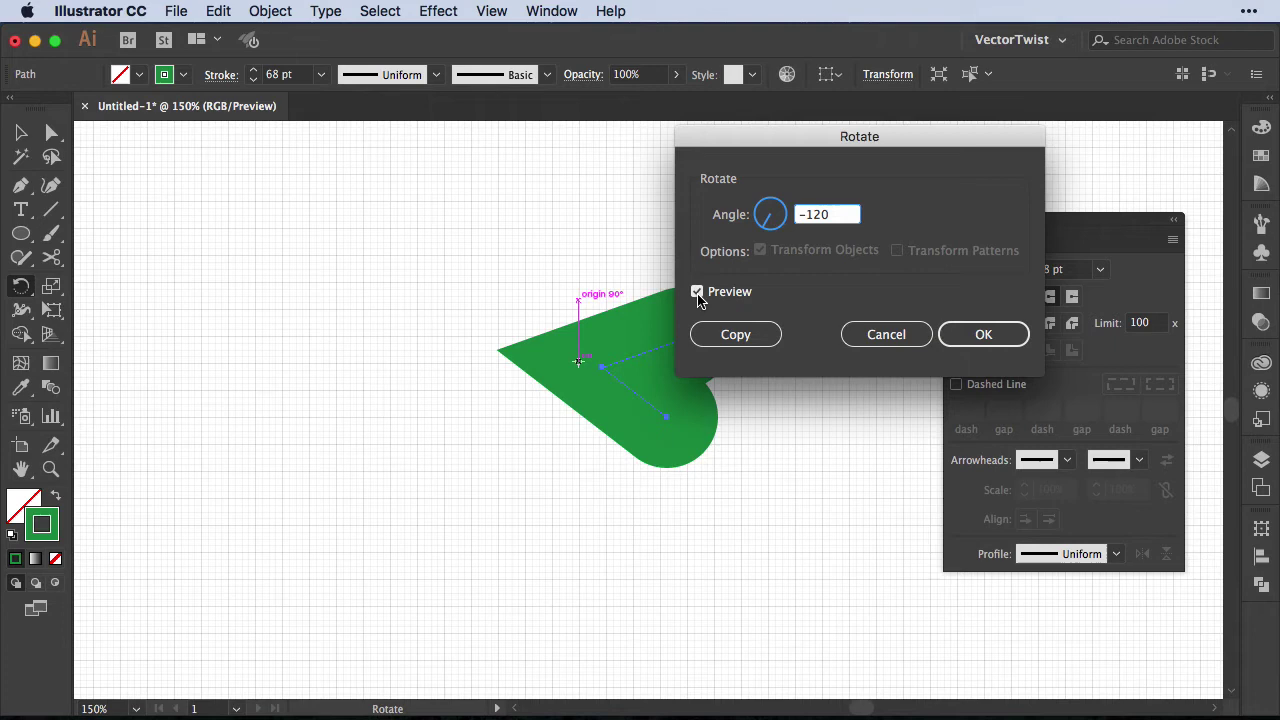
pyautogui.click(697, 292)
pyautogui.click(697, 292)
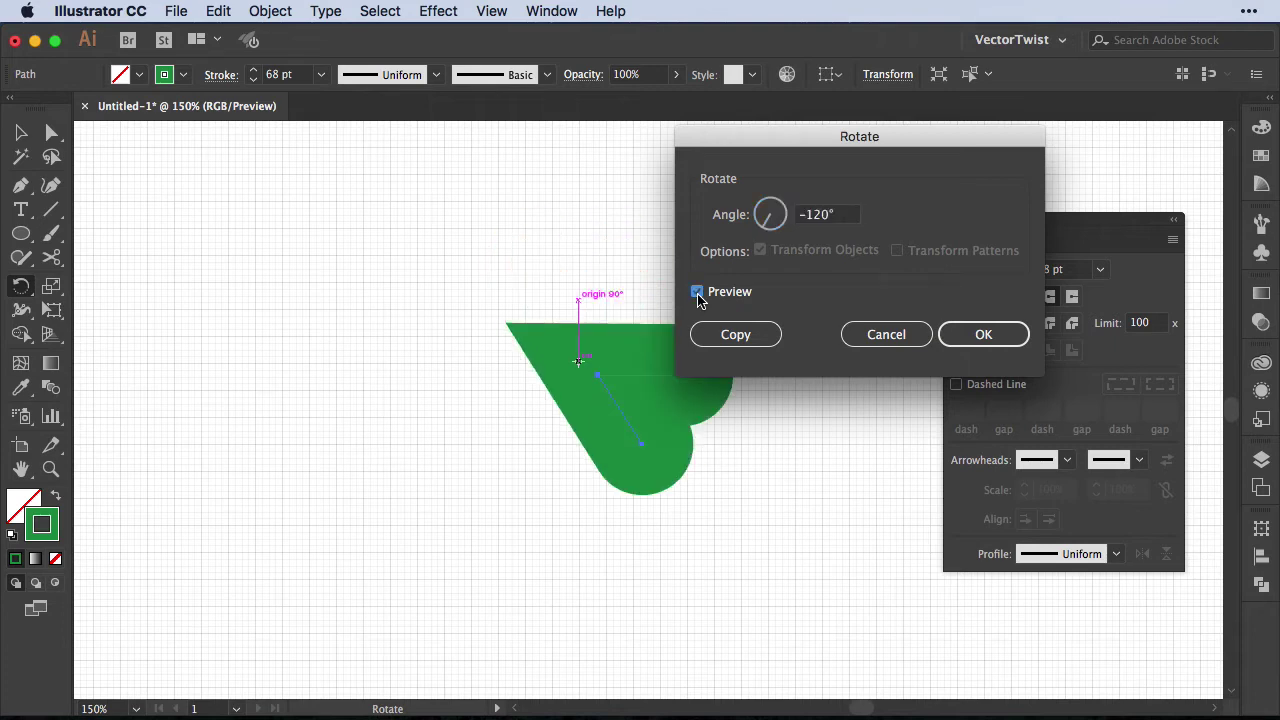
pyautogui.click(752, 348)
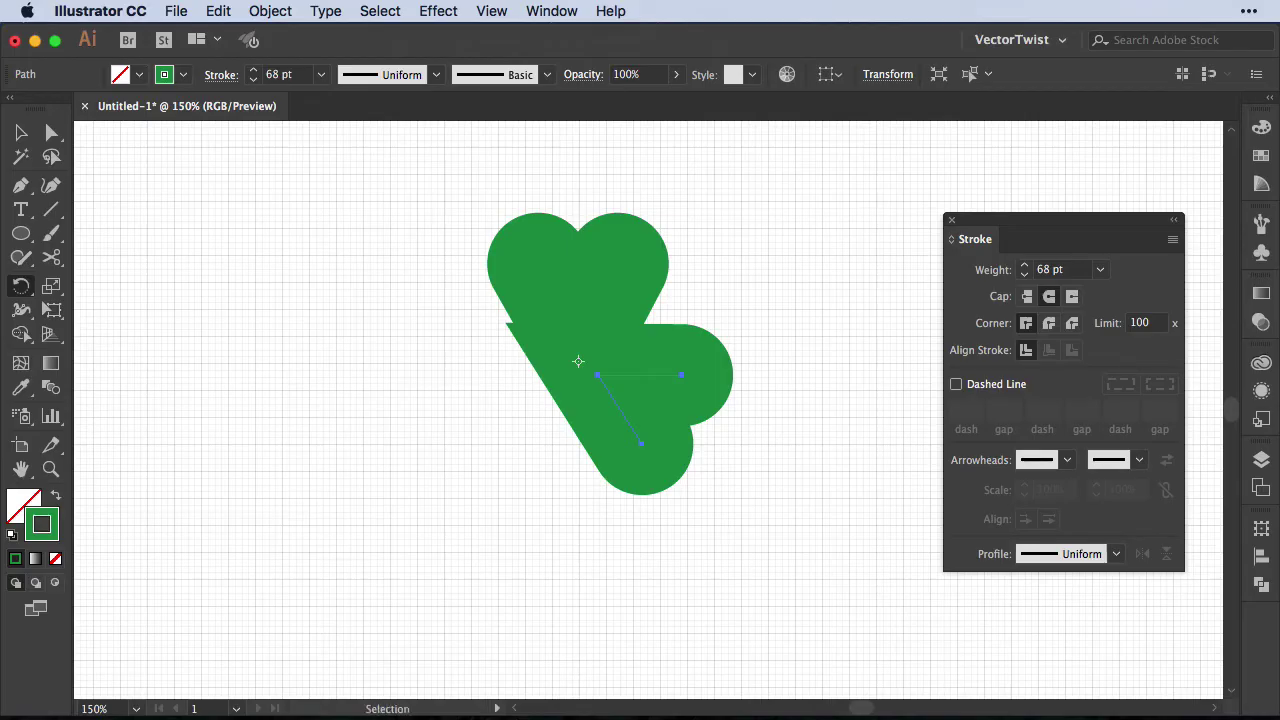
# Step: Repeat the rotated copy for a third leaf, then select all three leaves
pyautogui.press('super+d')
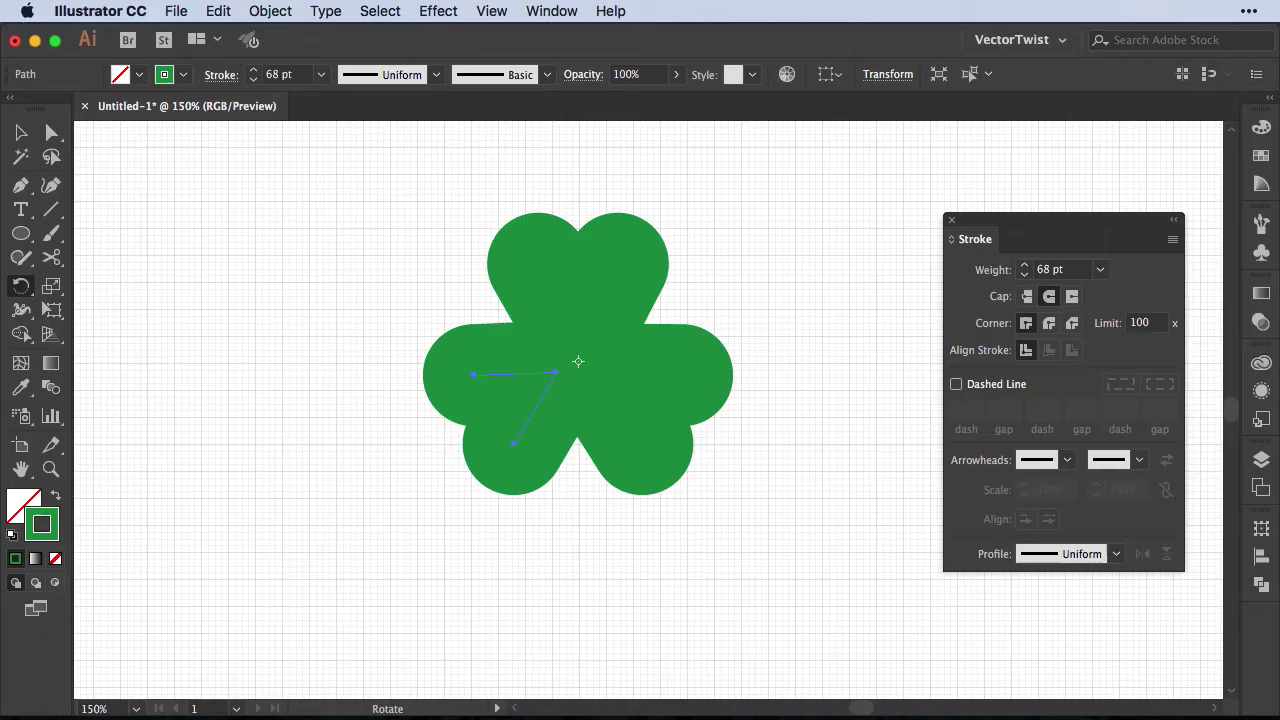
pyautogui.press('v')
pyautogui.click(865, 514)
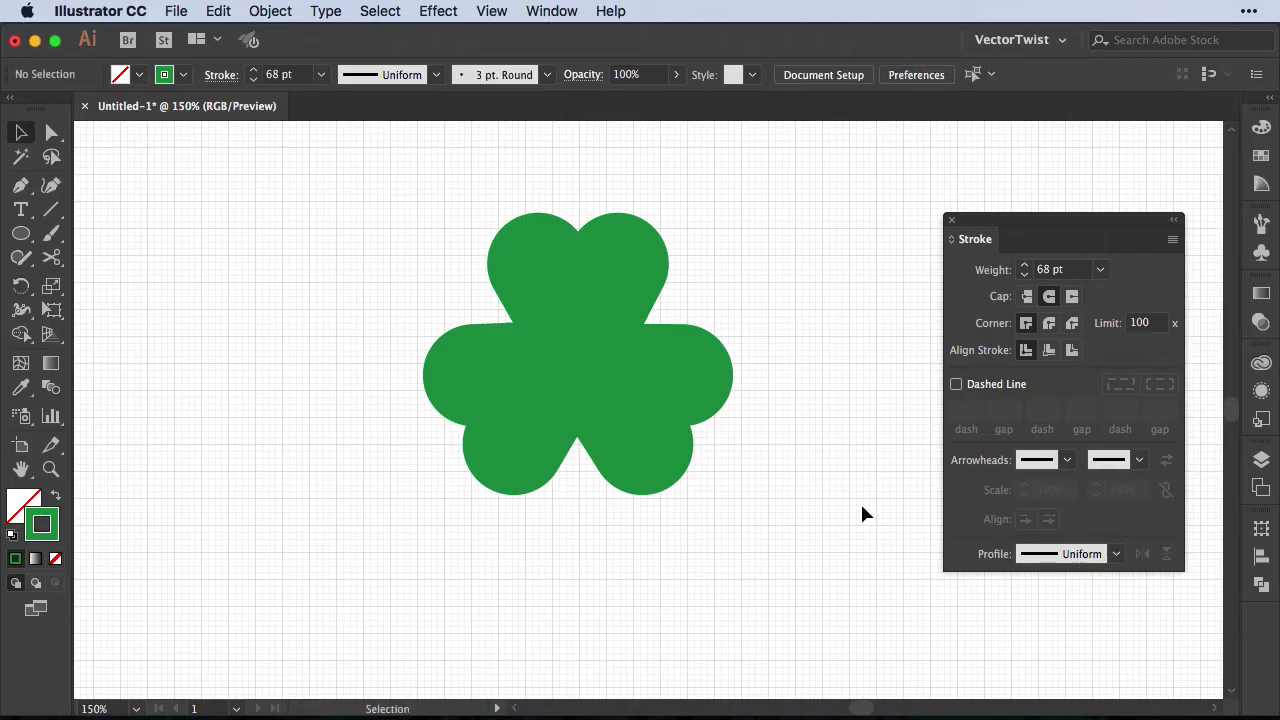
pyautogui.moveTo(377, 189); pyautogui.dragTo(824, 588)
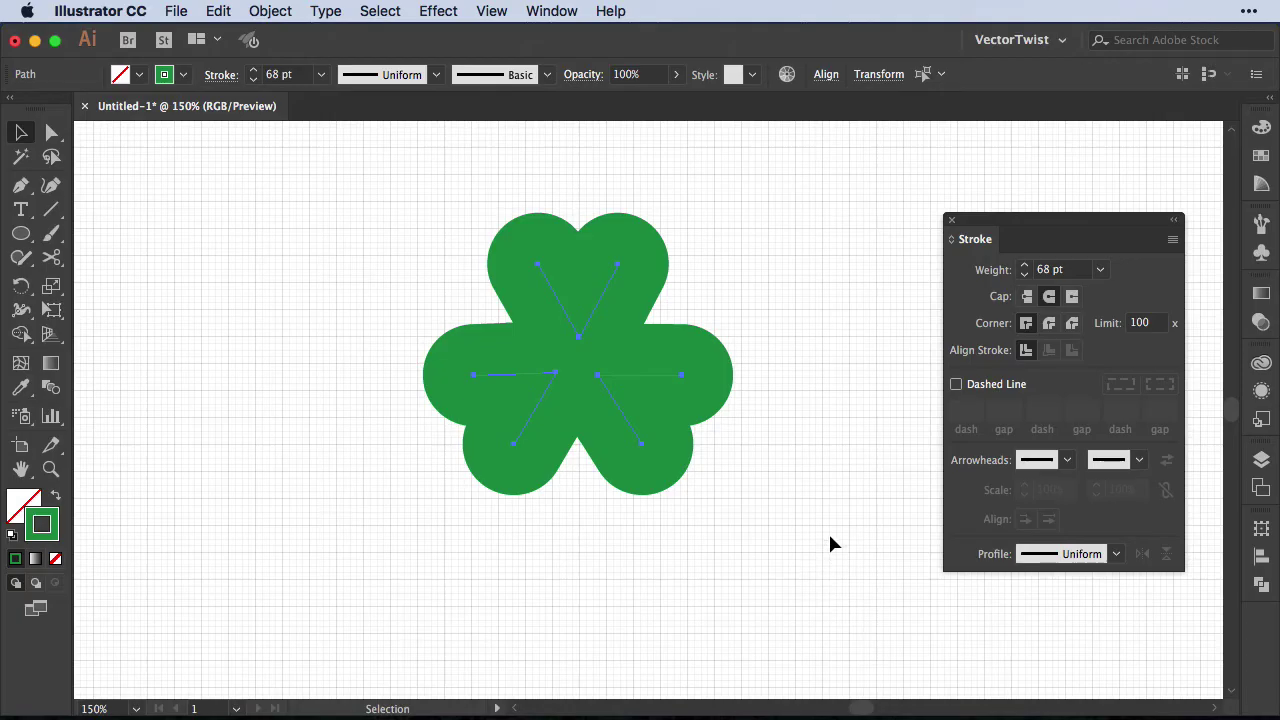
# Step: Outline the leaves' strokes, unite them with Pathfinder, then swap fill and stroke
pyautogui.click(276, 12)
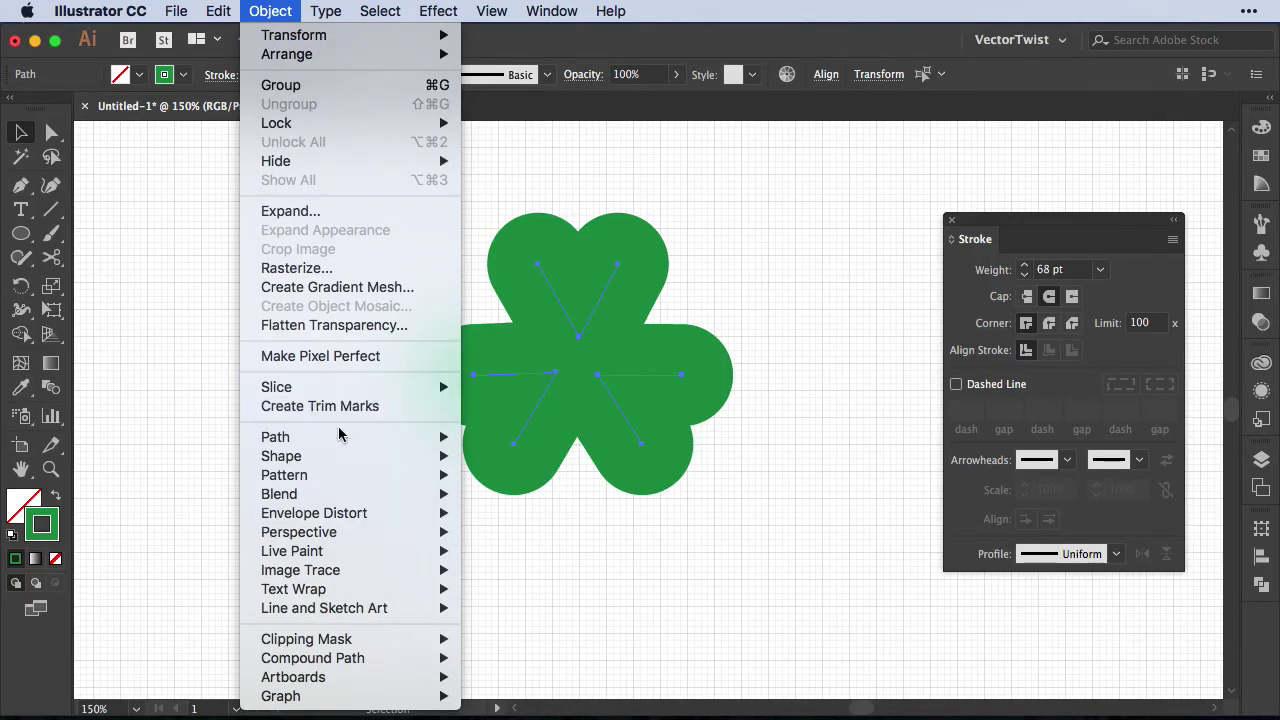
pyautogui.moveTo(340, 440)
pyautogui.click(610, 494)
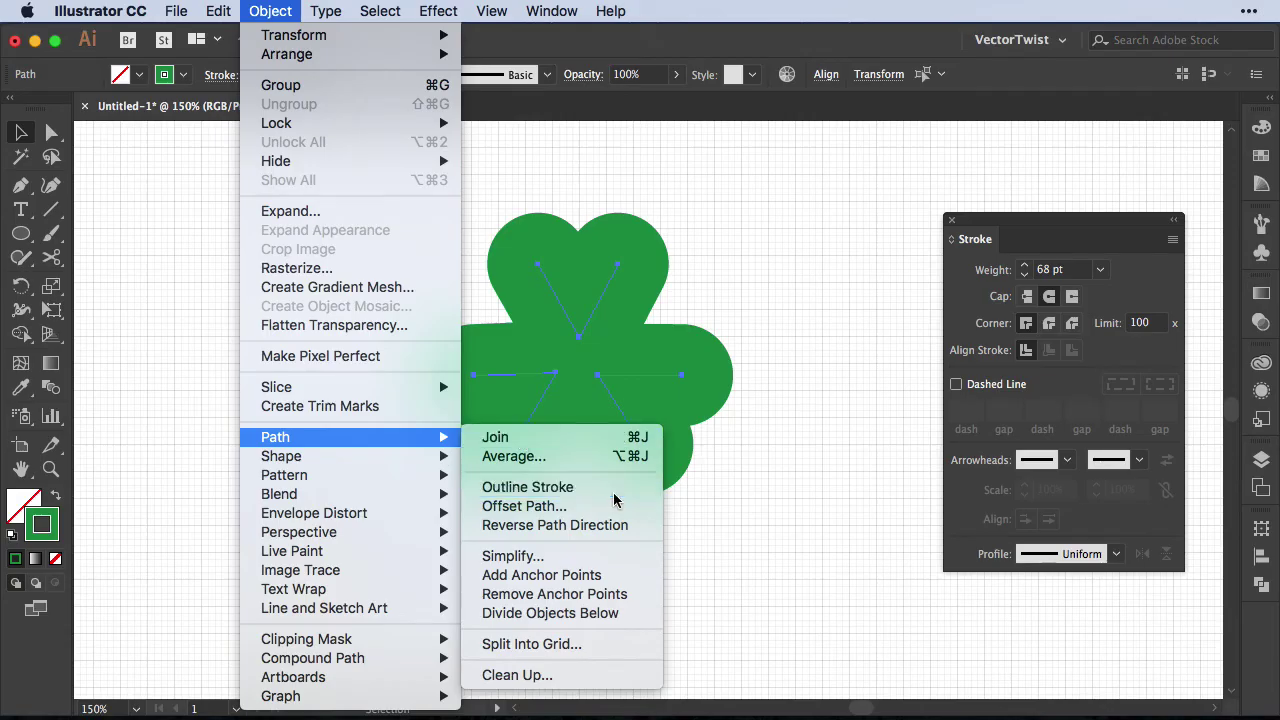
pyautogui.click(1261, 584)
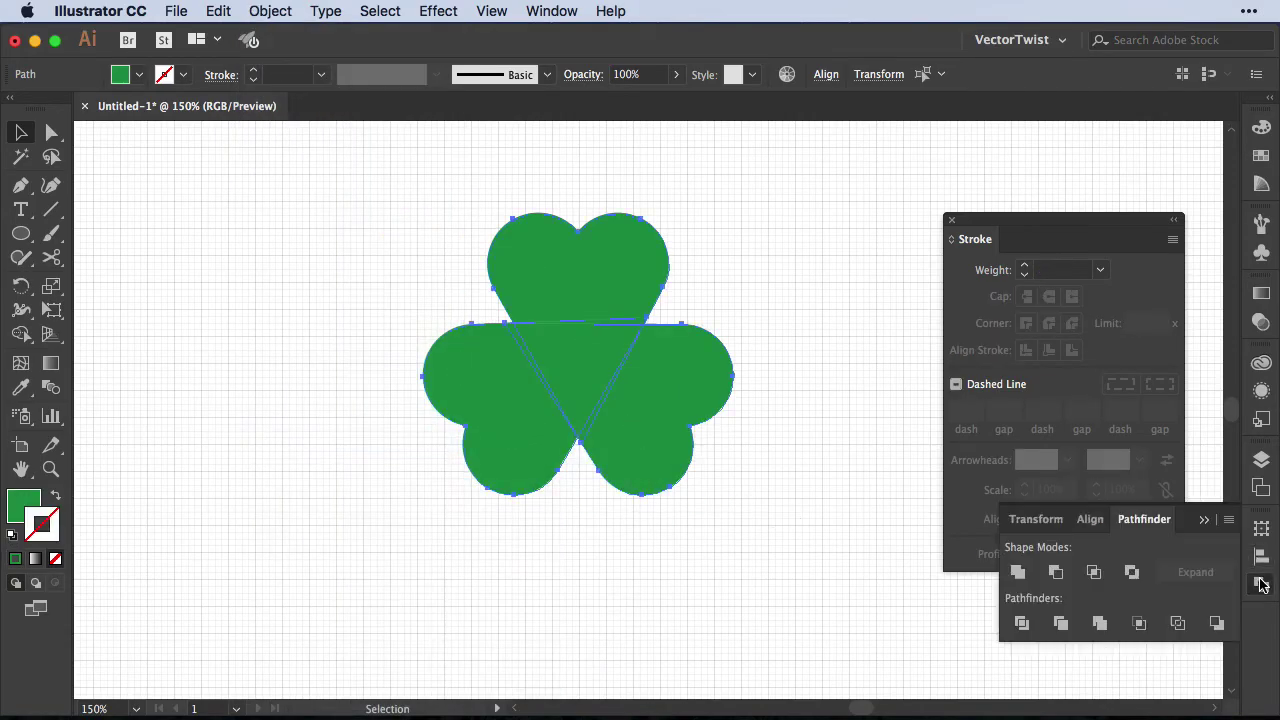
pyautogui.click(1018, 572)
pyautogui.click(810, 459)
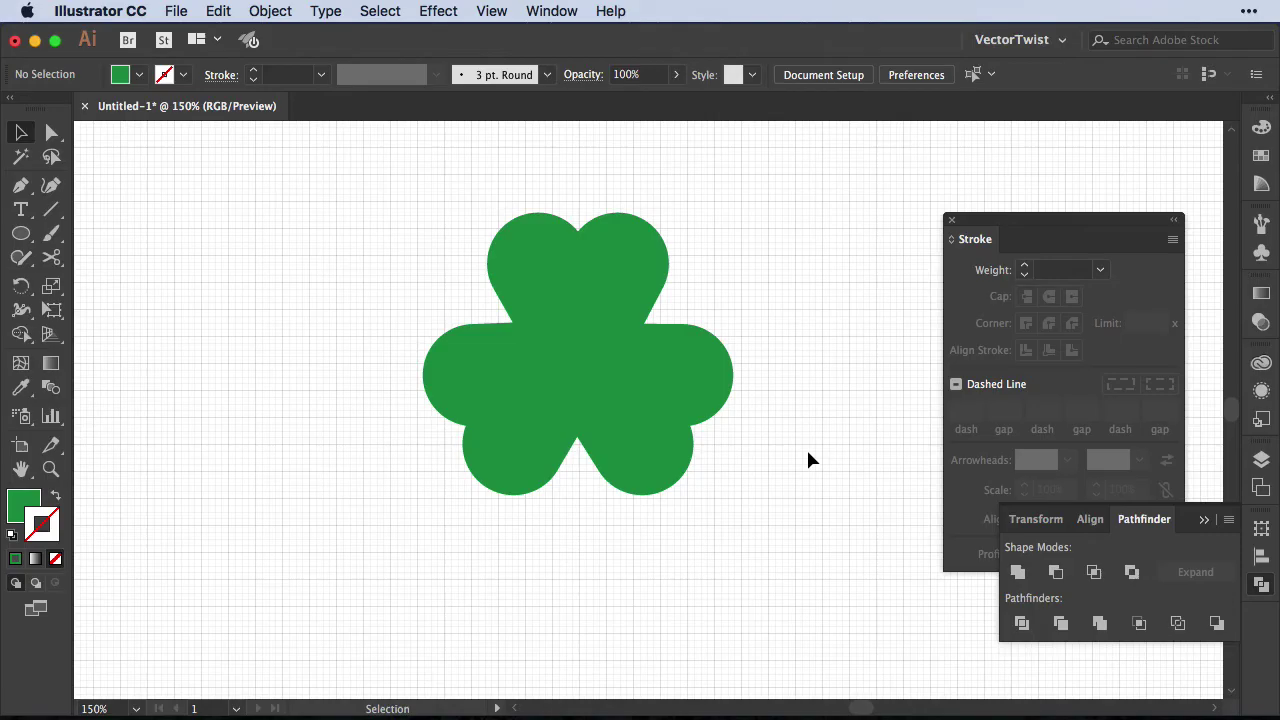
pyautogui.hotkey('shift', 'x')
pyautogui.press('x')
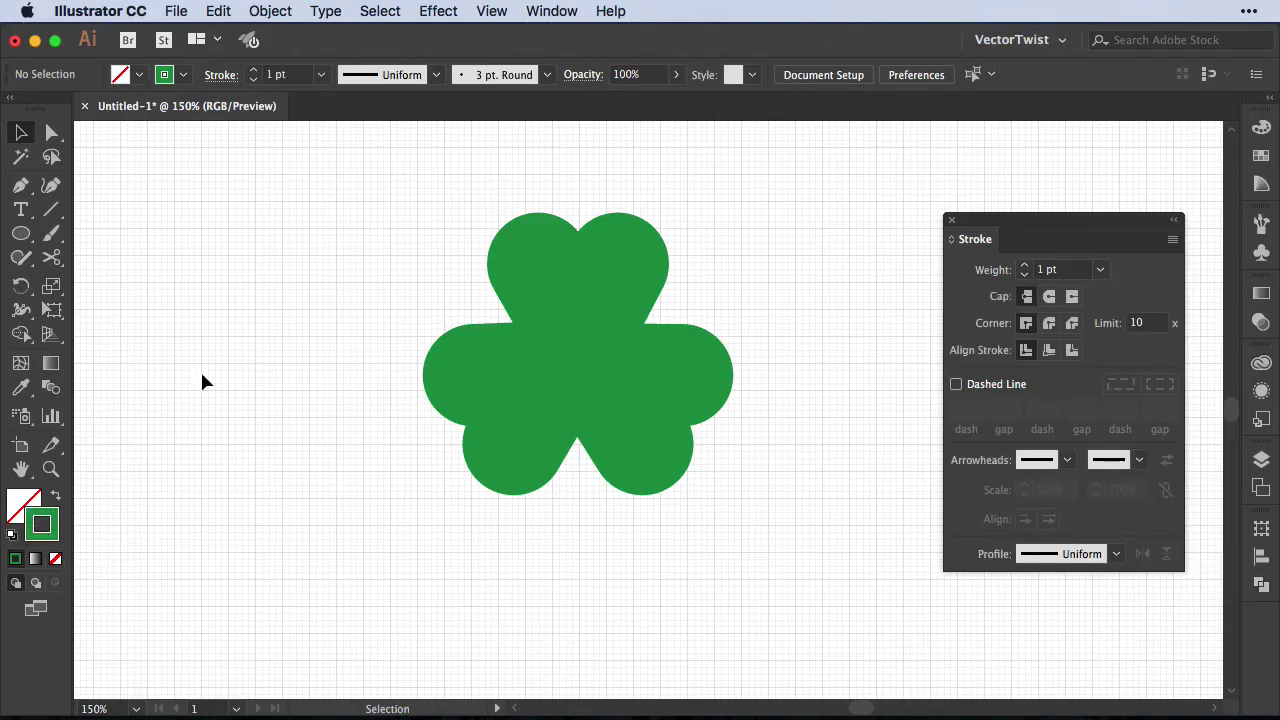
# Step: Draw a curved stem from the shamrock's lower notch and widen its middle with the Width tool
pyautogui.click(27, 194)
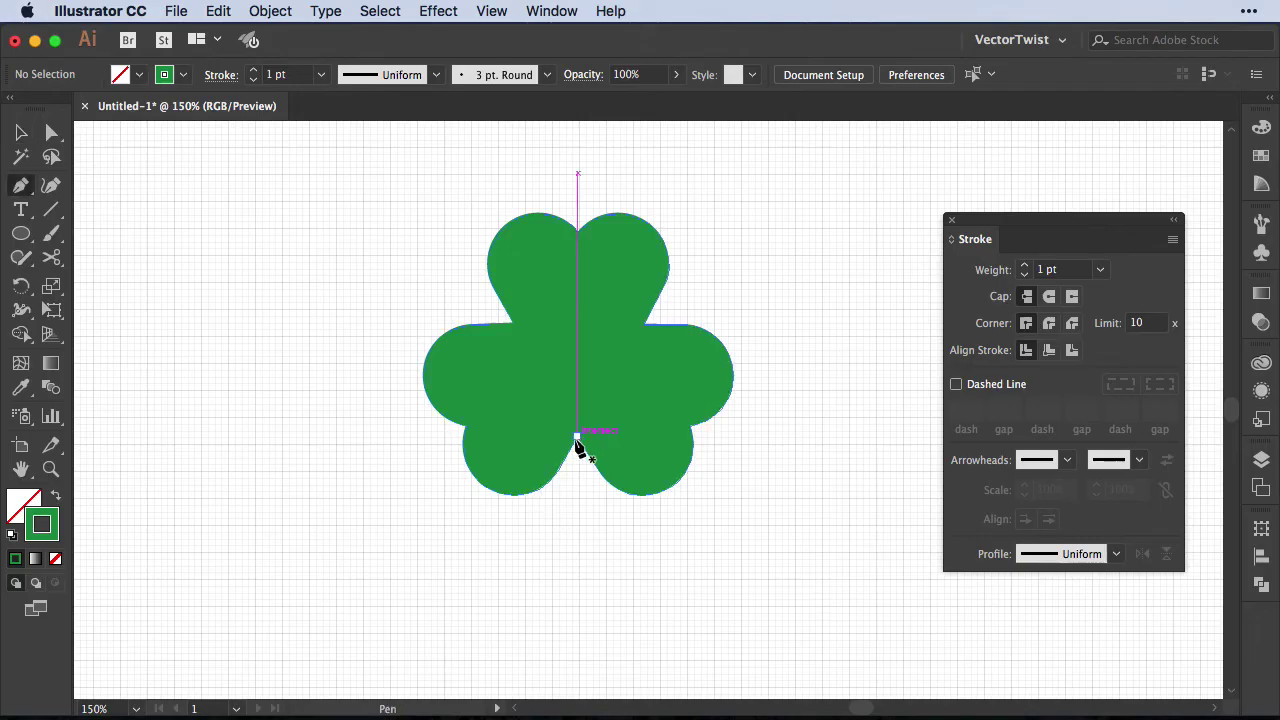
pyautogui.click(577, 437)
pyautogui.moveTo(630, 608); pyautogui.dragTo(678, 656)
pyautogui.press('v')
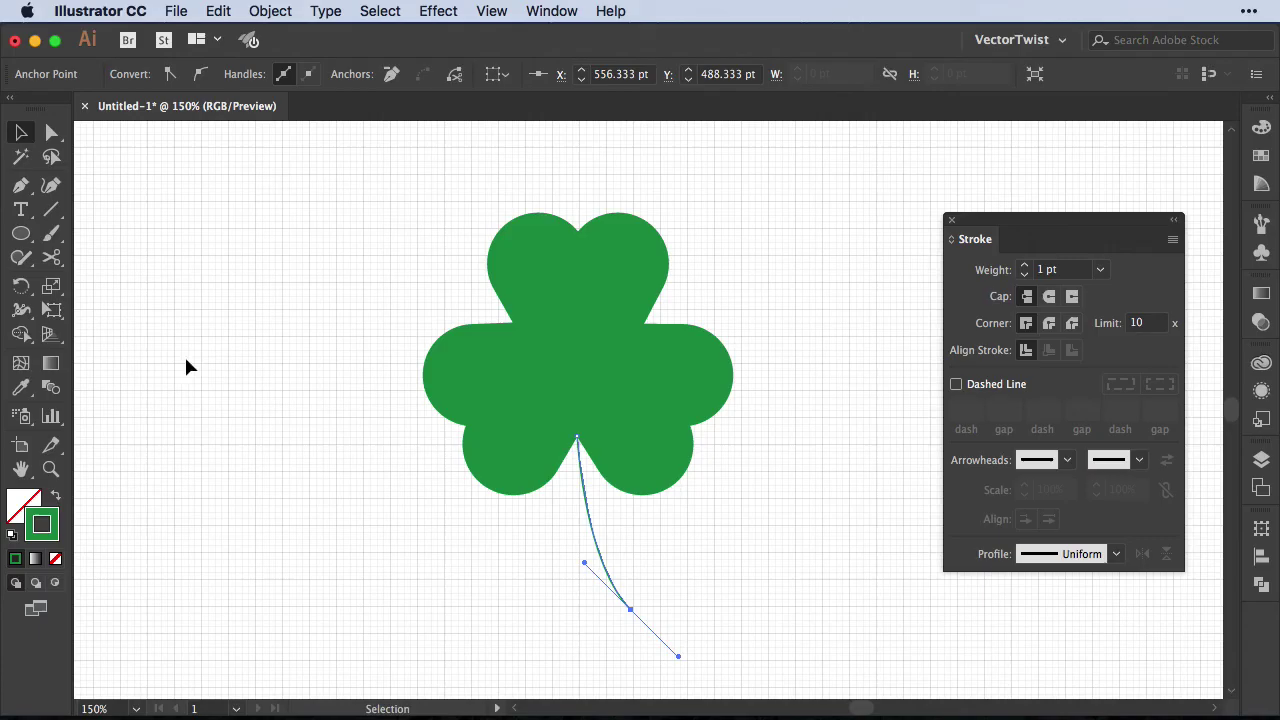
pyautogui.click(29, 315)
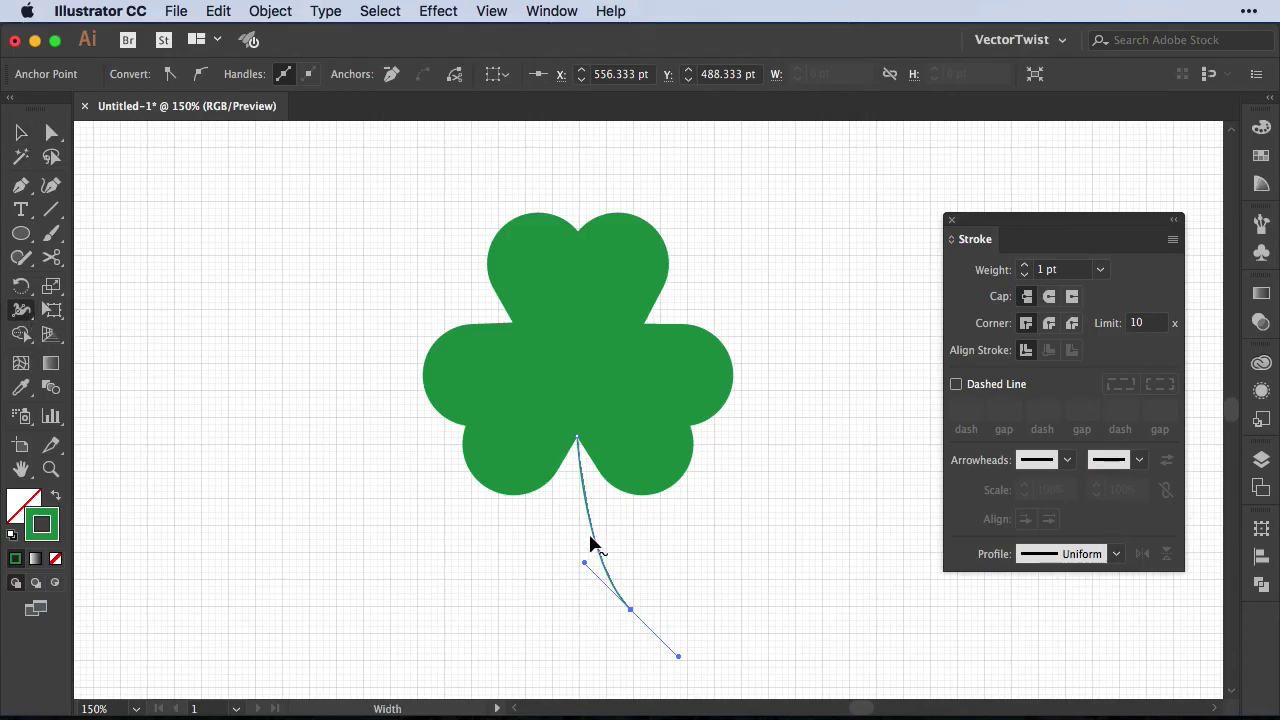
pyautogui.moveTo(590, 543); pyautogui.dragTo(586, 523)
pyautogui.press('v')
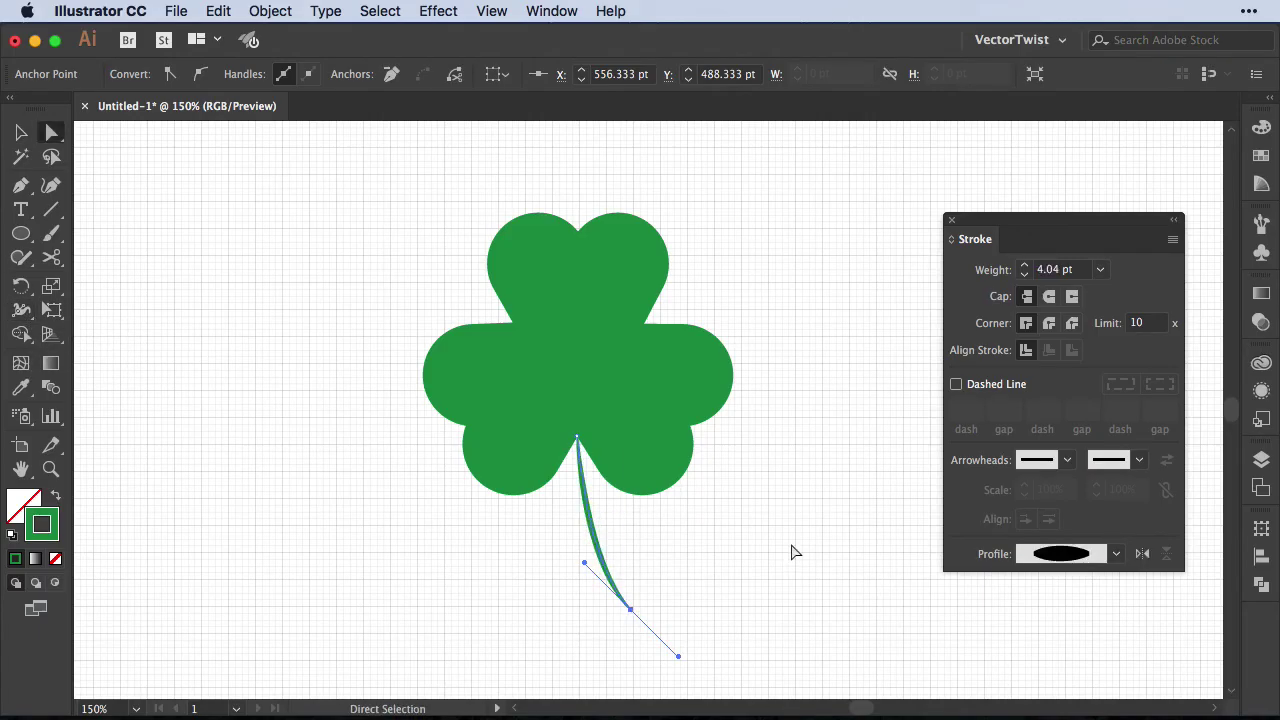
pyautogui.click(794, 549)
pyautogui.press('super+z')
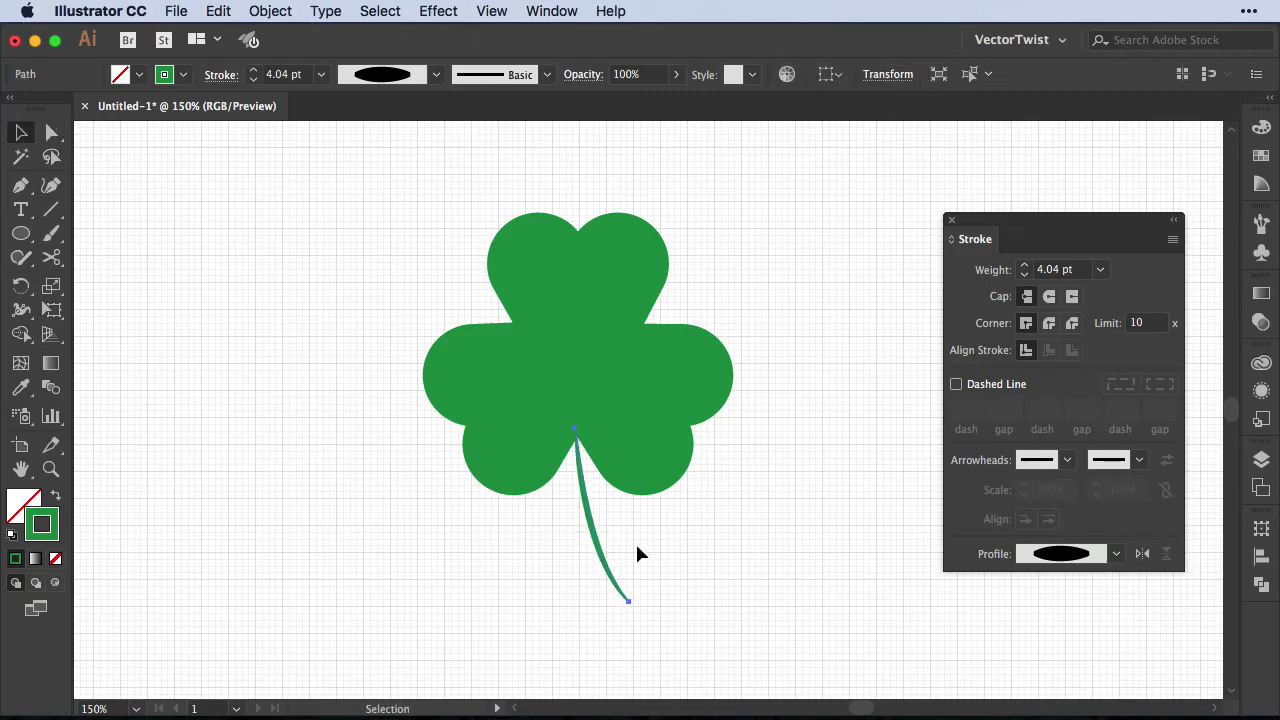
# Step: Select the shamrock and stem and Option-drag a copy to the right
pyautogui.hscroll(5, 540, 460)
pyautogui.press('super+a')
pyautogui.moveTo(287, 353); pyautogui.dragTo(627, 355)
# Step: Deselect the artwork and set the stroke to black at 1 pt
pyautogui.click(812, 268)
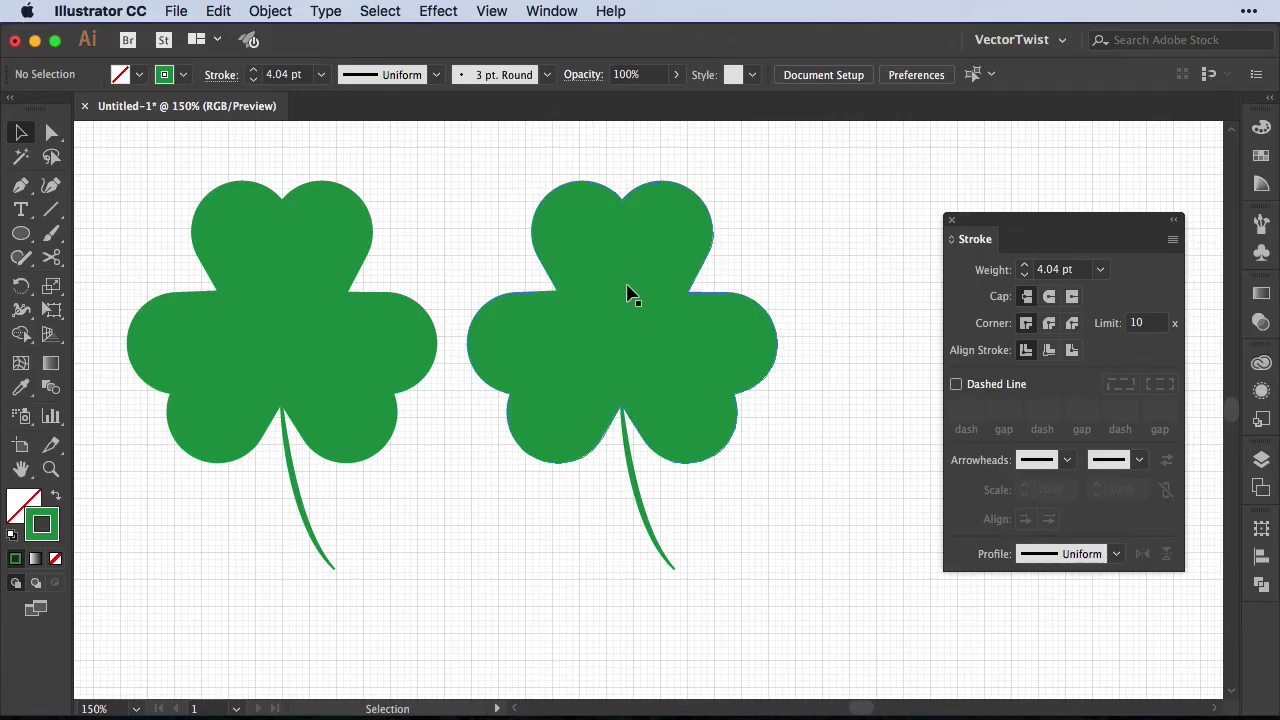
pyautogui.click(1261, 584)
pyautogui.click(1261, 155)
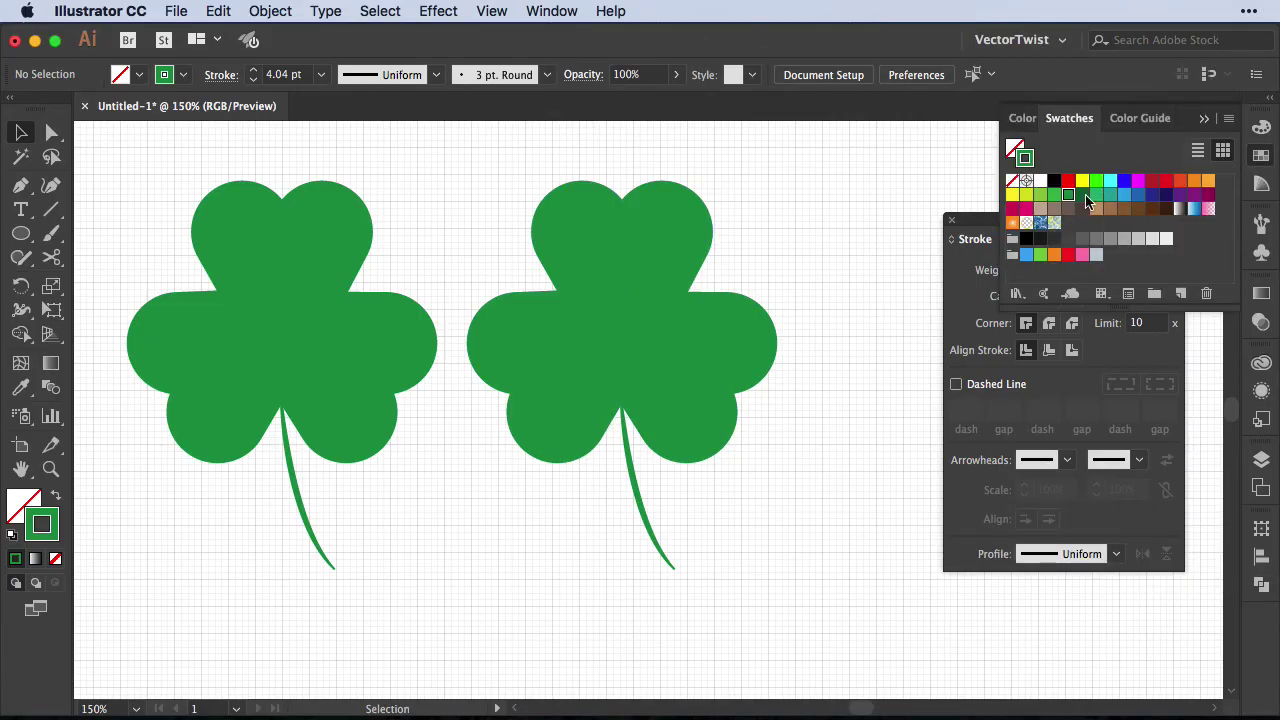
pyautogui.click(1054, 180)
pyautogui.click(1101, 270)
pyautogui.click(1126, 357)
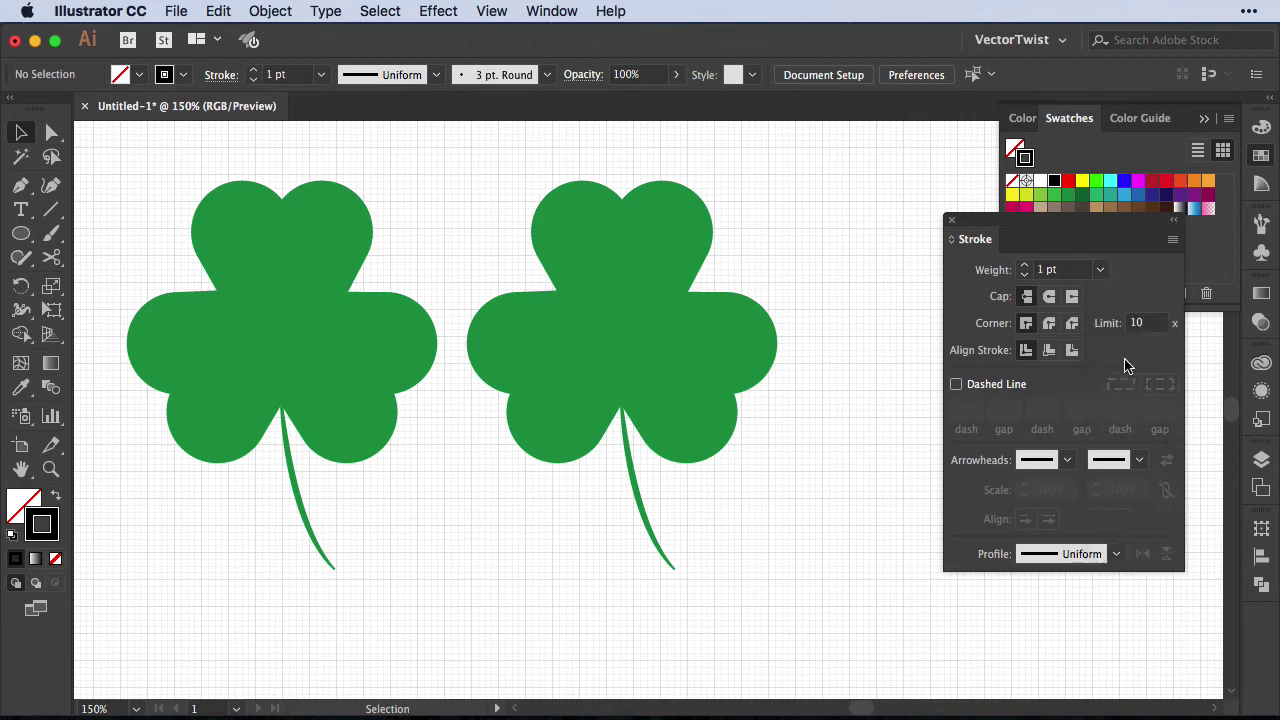
# Step: Draw one vertical and two diagonal cut lines through the right shamrock's centre
pyautogui.click(18, 187)
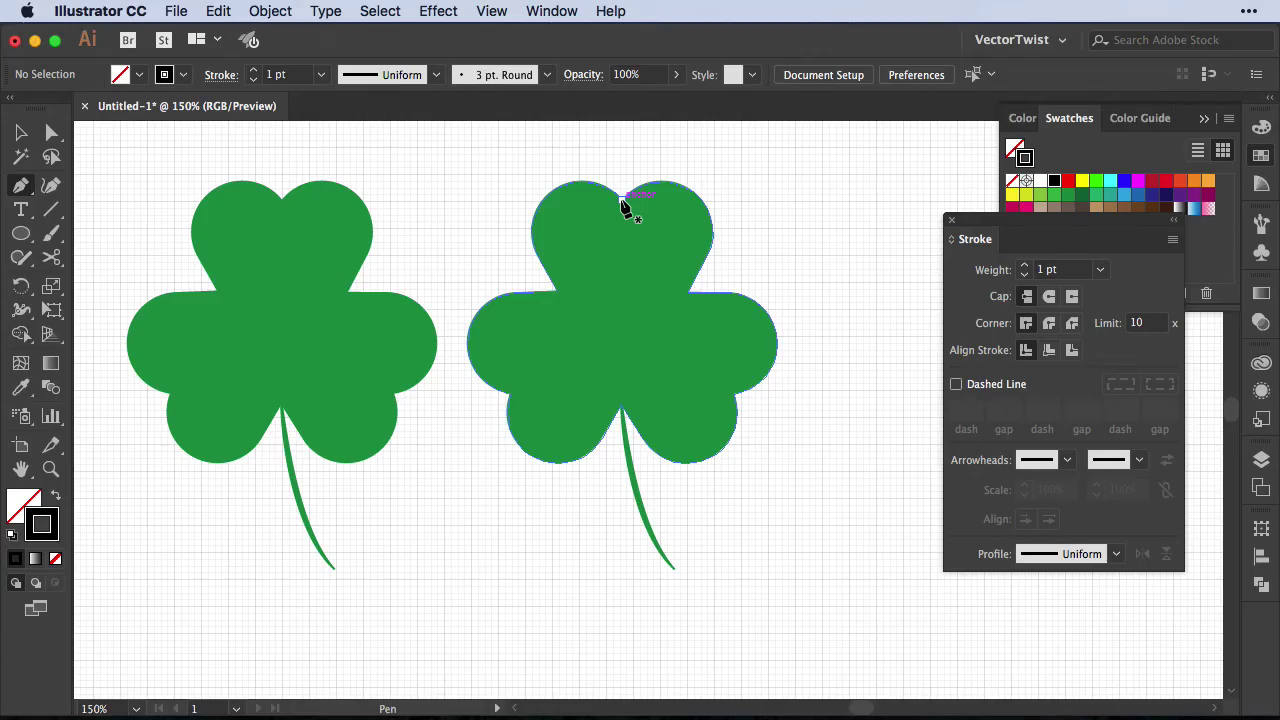
pyautogui.click(622, 200)
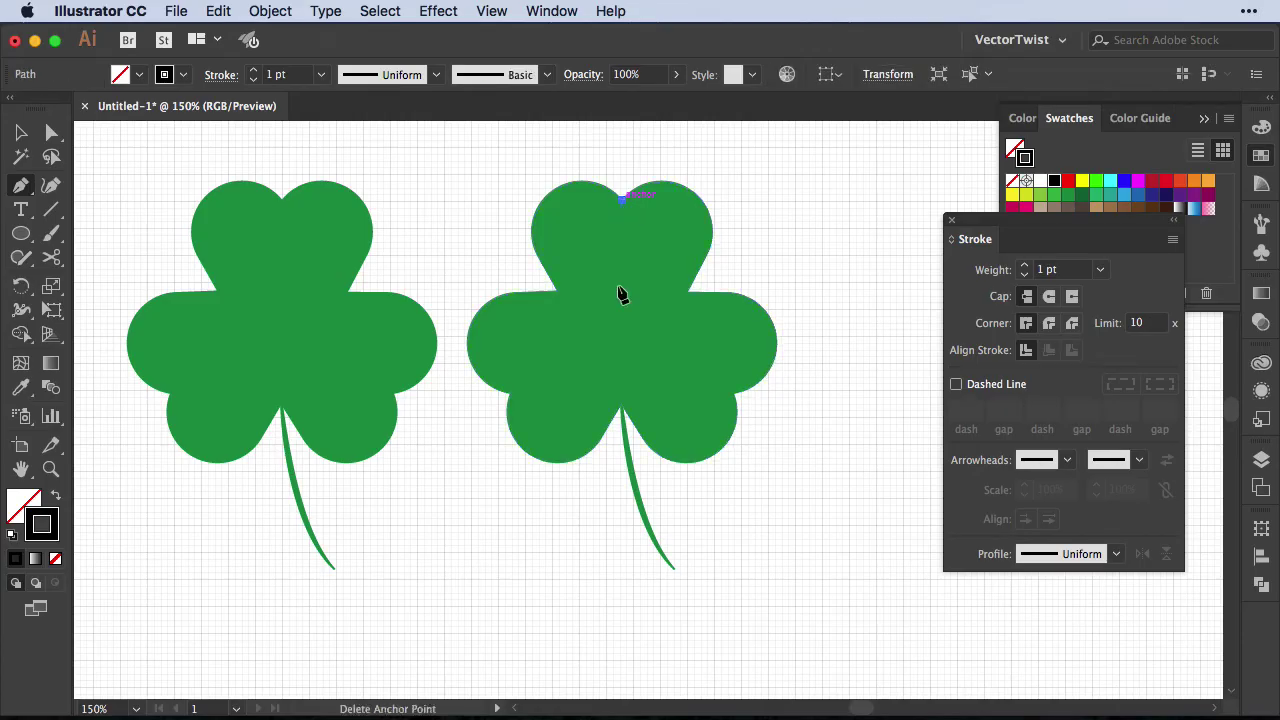
pyautogui.click(622, 408)
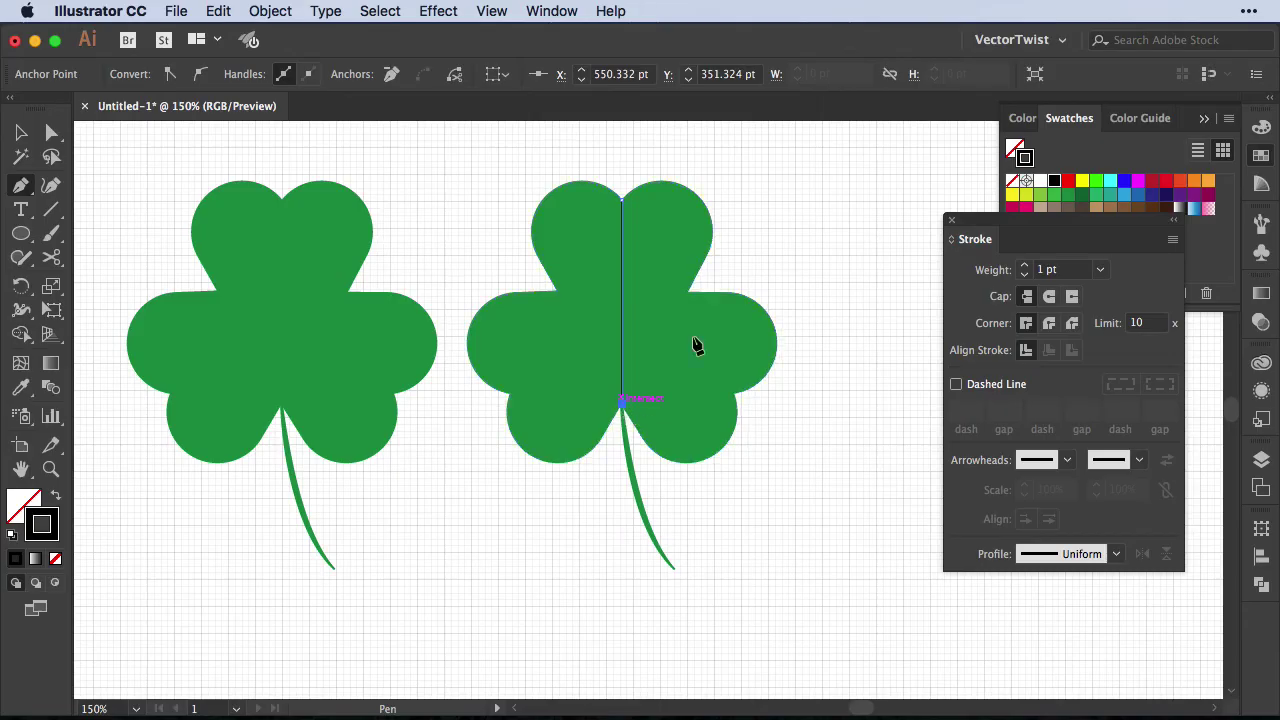
pyautogui.keyDown('super'); pyautogui.click(737, 266); pyautogui.keyUp('super')
pyautogui.click(689, 294)
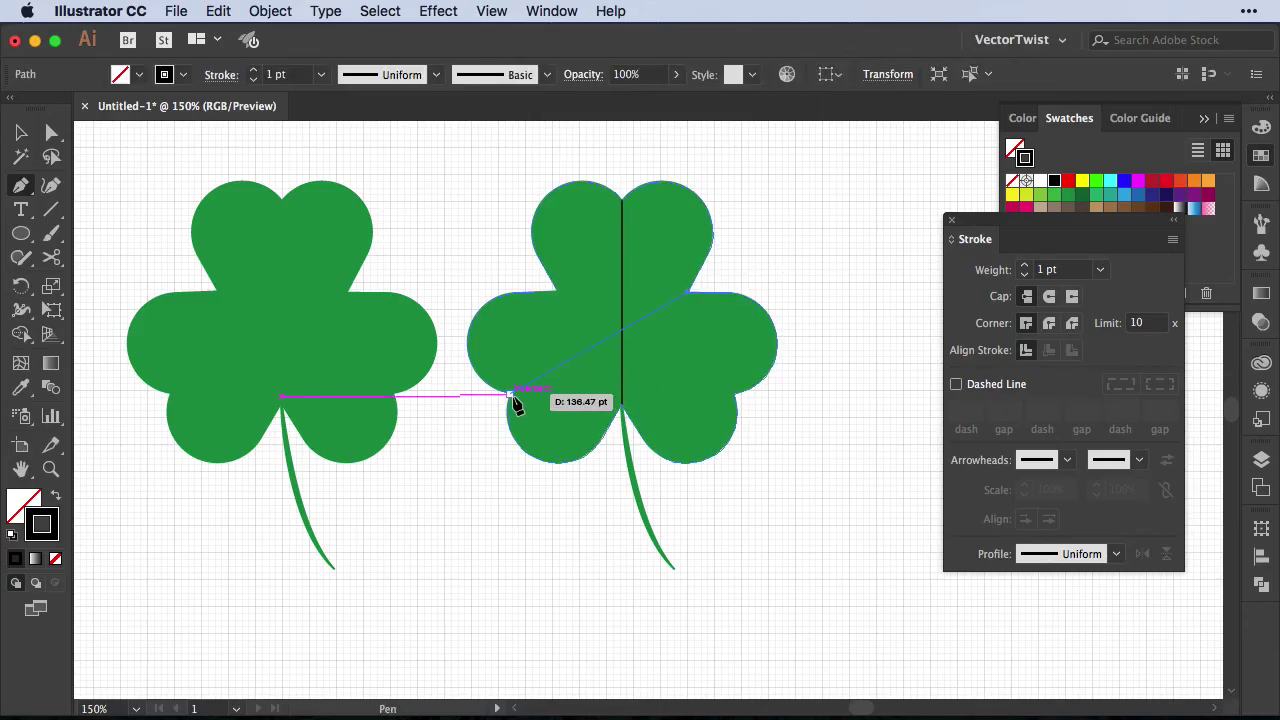
pyautogui.click(510, 393)
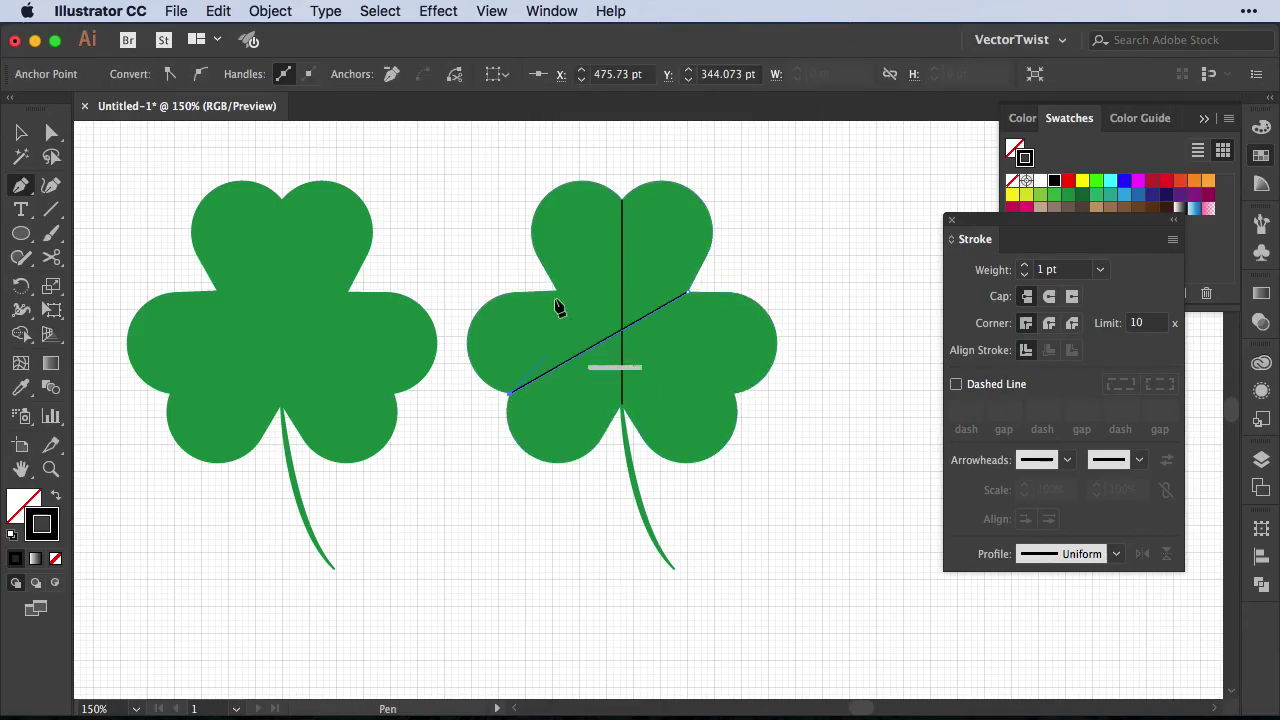
pyautogui.click(558, 292)
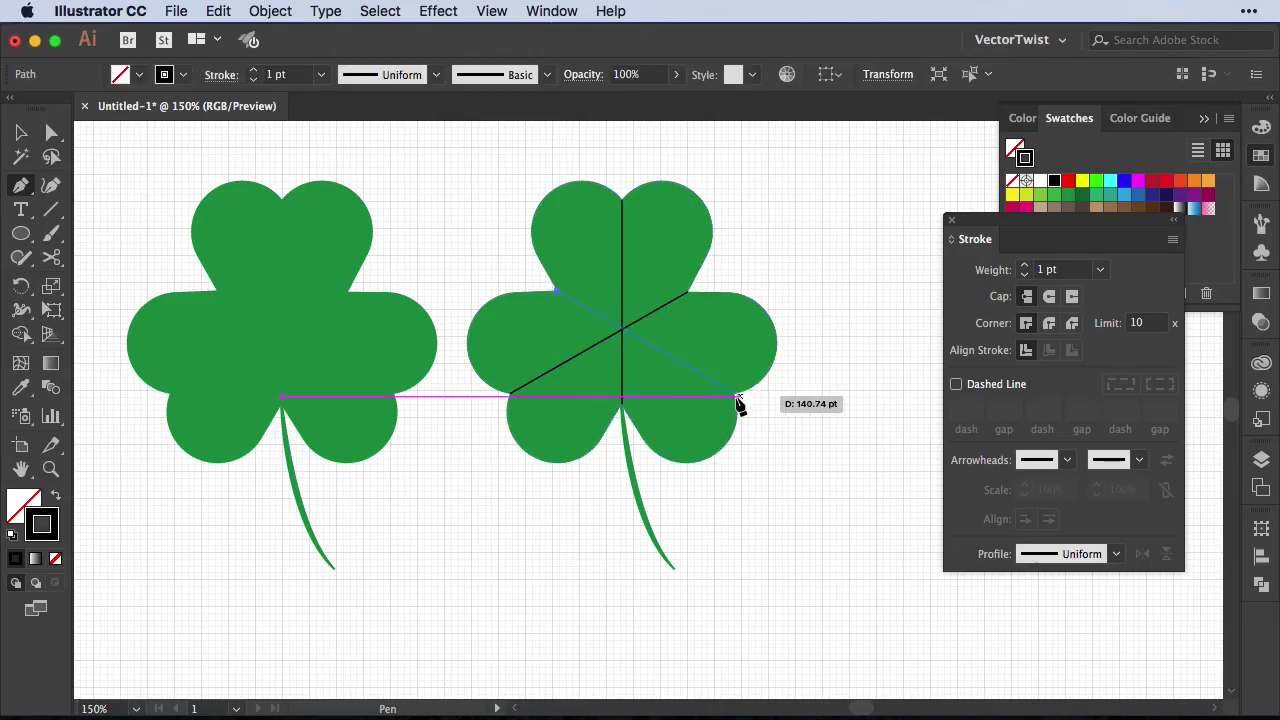
pyautogui.click(735, 393)
pyautogui.press('v')
pyautogui.click(812, 417)
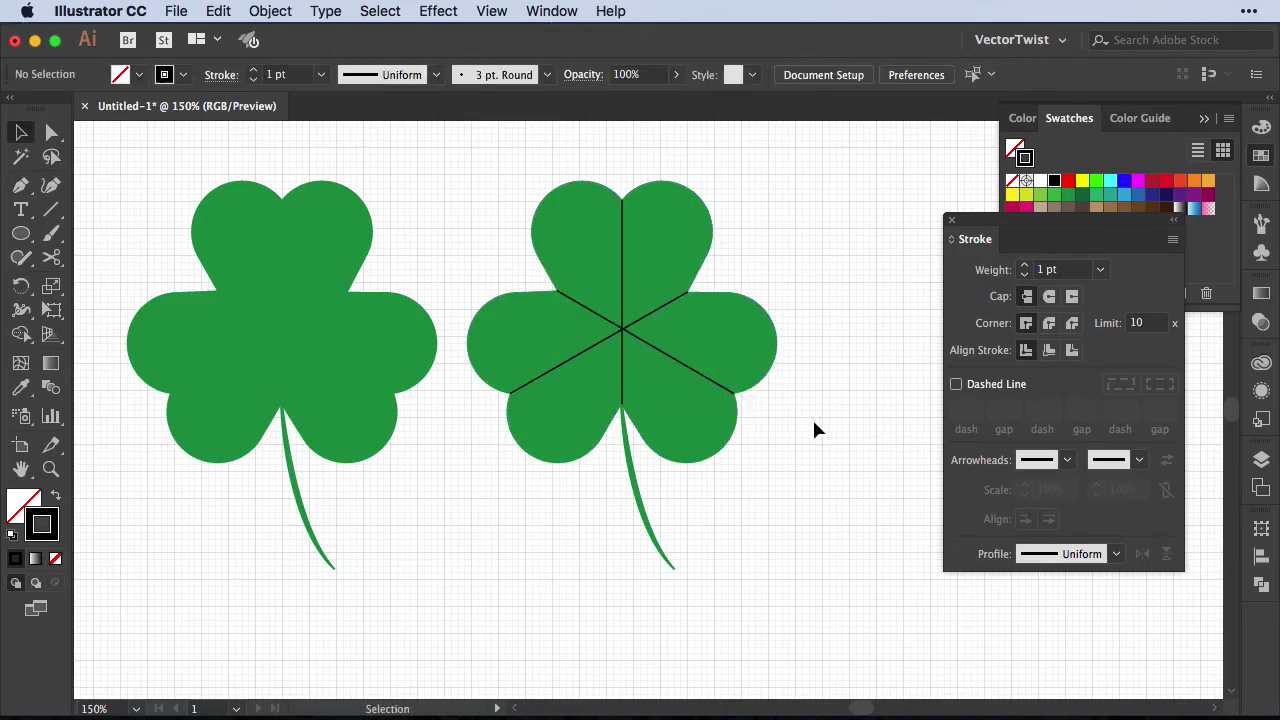
# Step: Select the right shamrock with its cut lines and apply Pathfinder Divide
pyautogui.moveTo(488, 166); pyautogui.dragTo(760, 428)
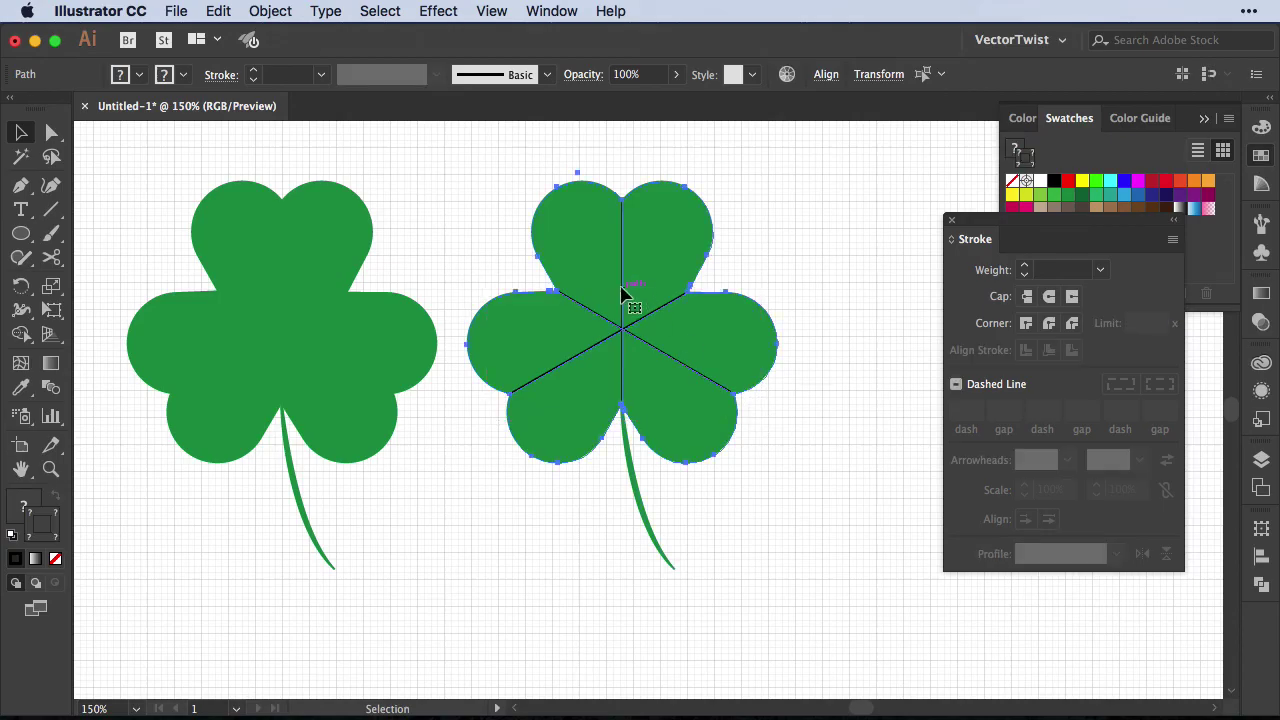
pyautogui.click(1261, 586)
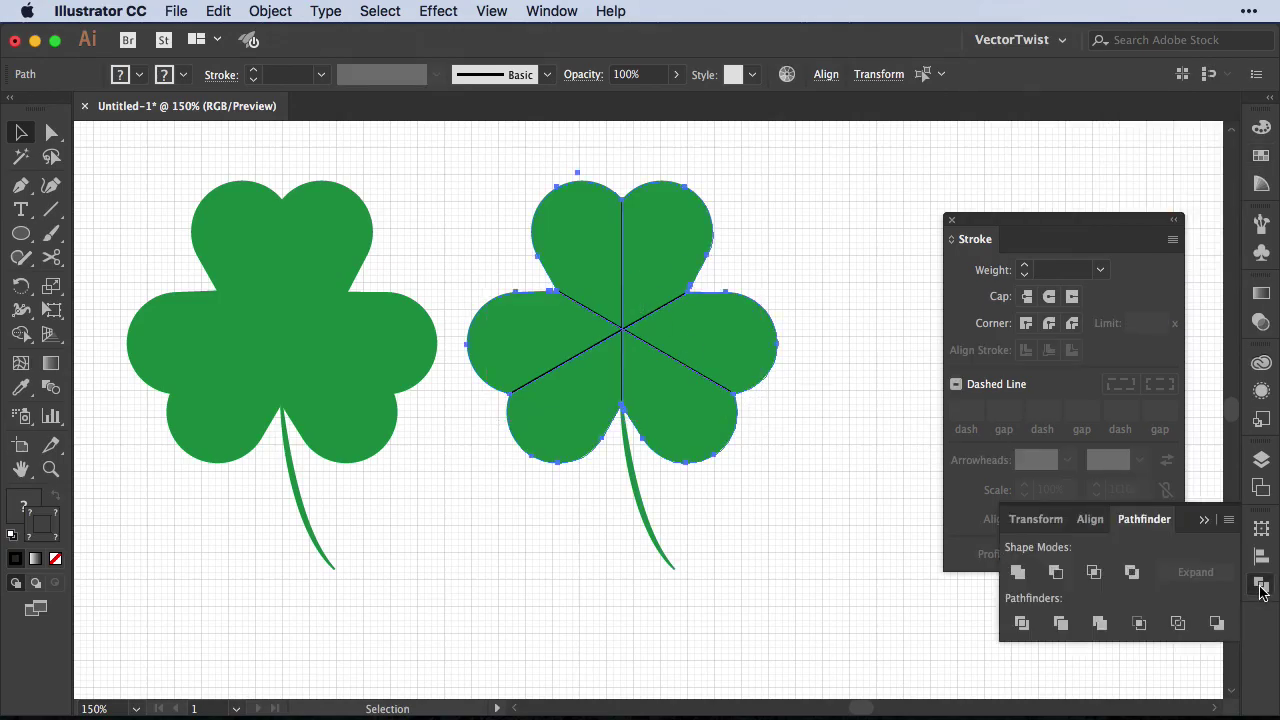
pyautogui.click(1021, 625)
pyautogui.click(812, 490)
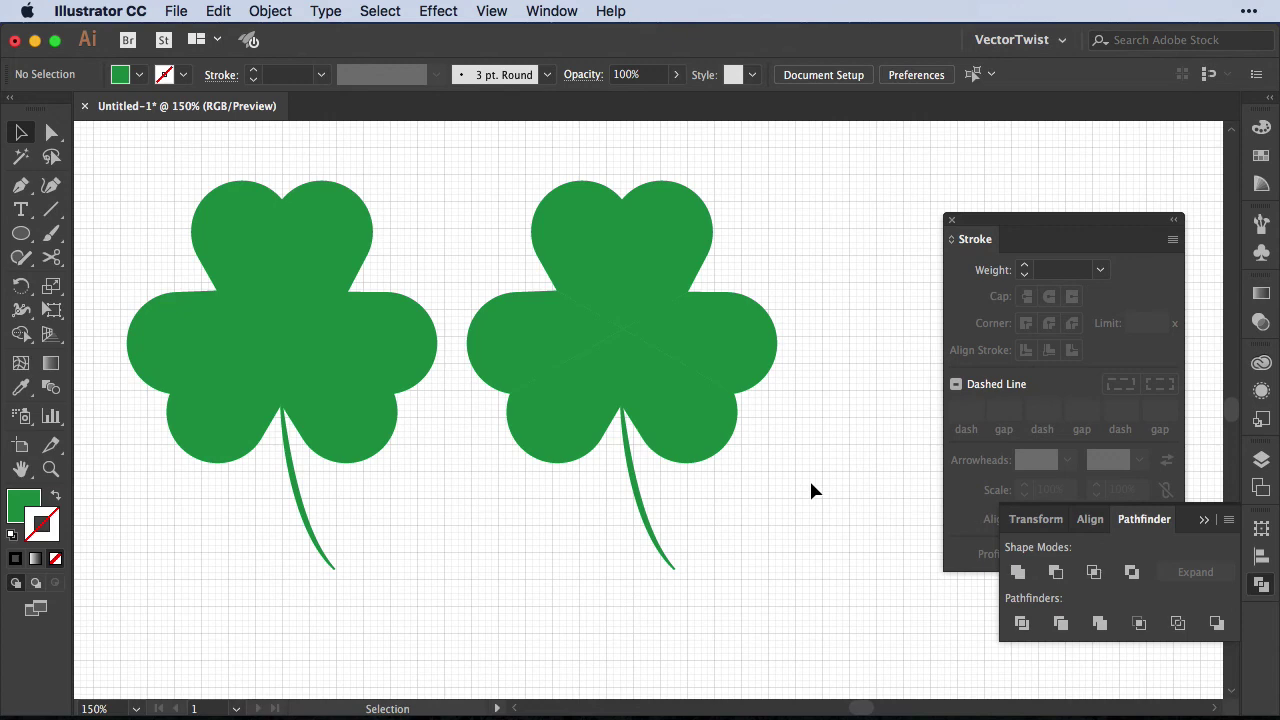
# Step: With Direct Selection, pick alternating wedges of the right shamrock and fill them light green
pyautogui.press('a')
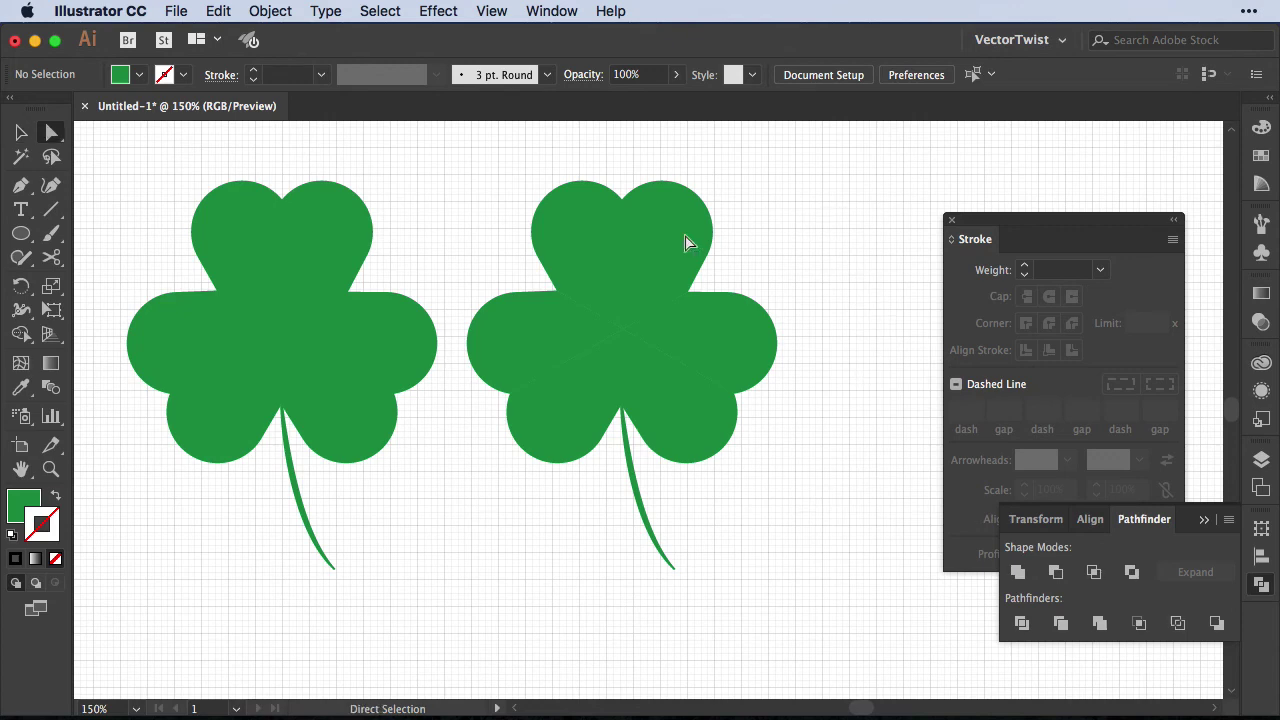
pyautogui.click(568, 248)
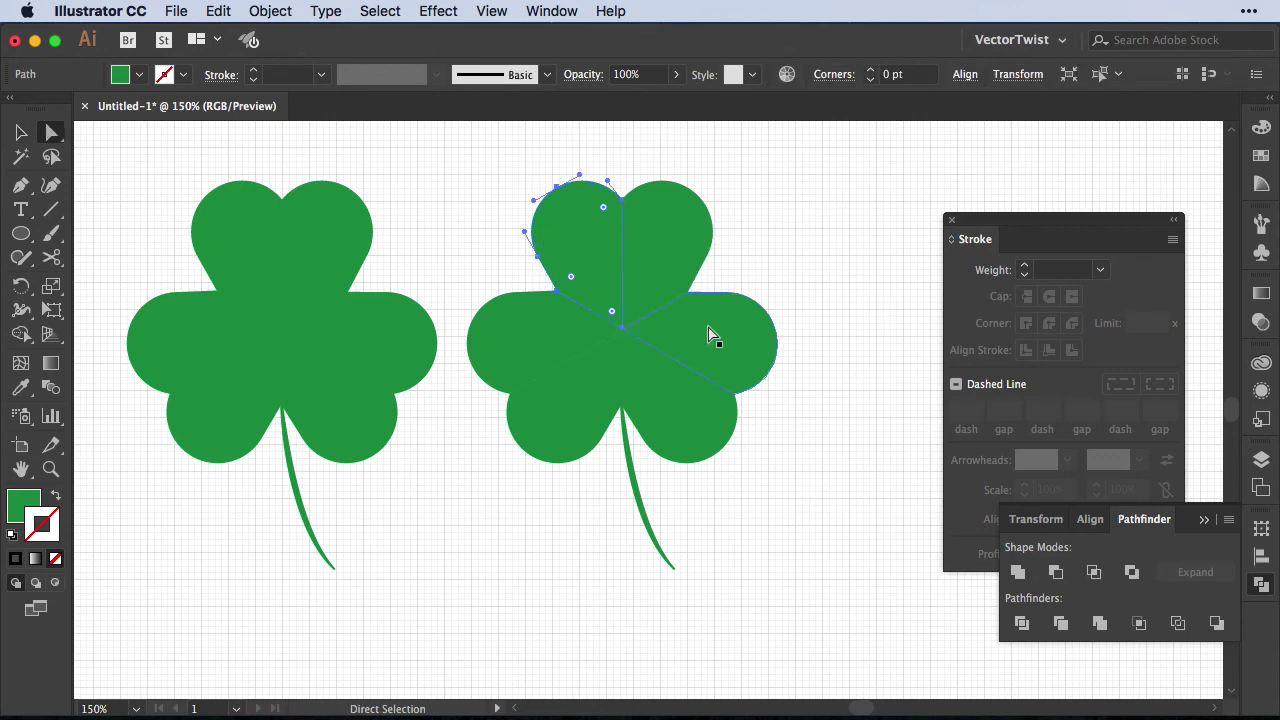
pyautogui.keyDown('shift'); pyautogui.click(560, 428); pyautogui.keyUp('shift')
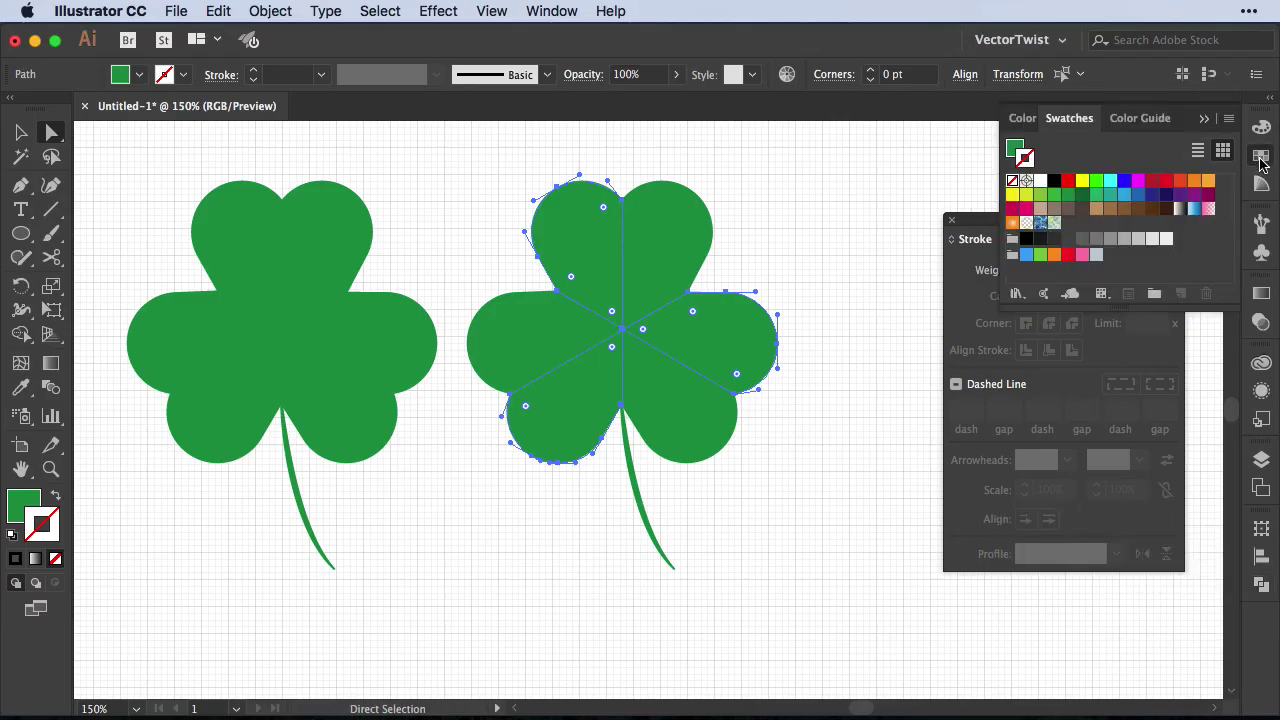
pyautogui.click(1054, 194)
pyautogui.click(800, 232)
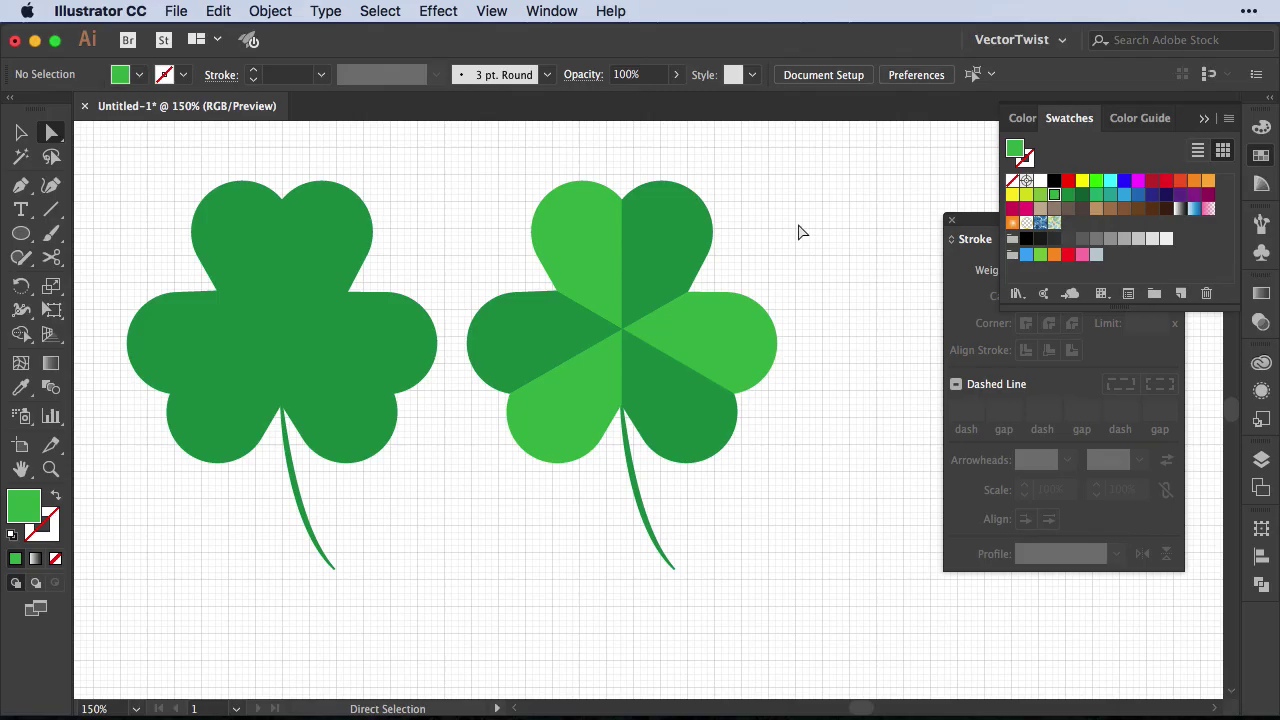
# Step: Switch to the Selection tool and move the Stroke panel out of the way
pyautogui.press('v')
pyautogui.moveTo(1037, 227); pyautogui.dragTo(1050, 152)
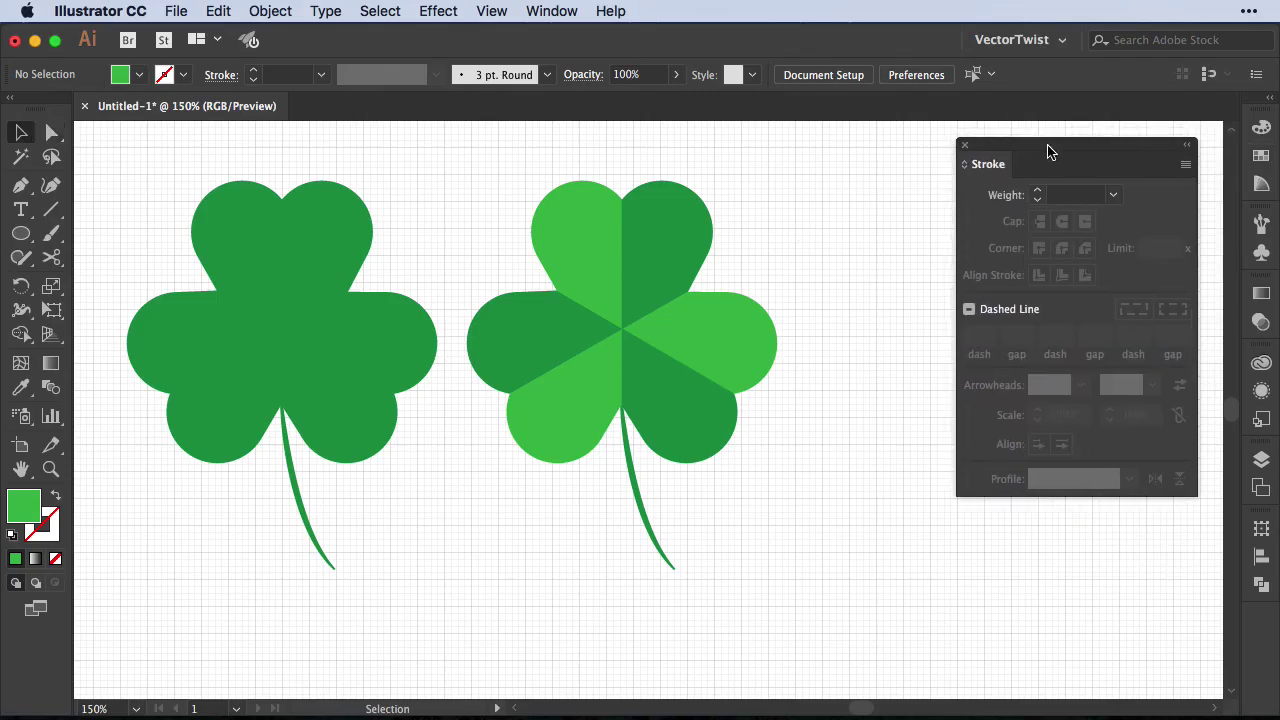